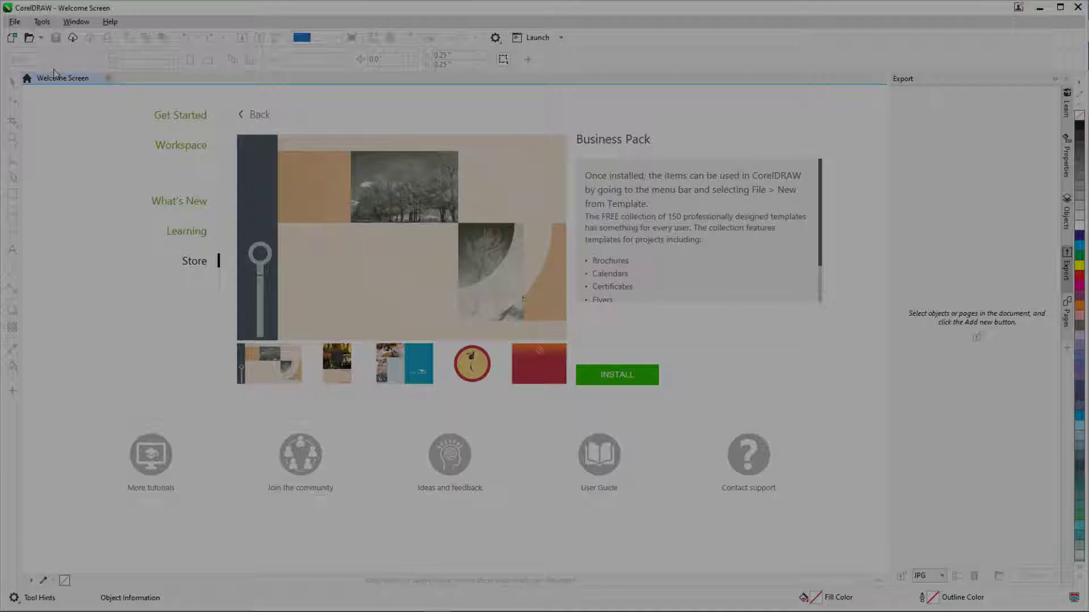
Step: Open New from Template with enlarged thumbnails and the list widened to three columns
left_click(14, 22)
left_click(40, 54)
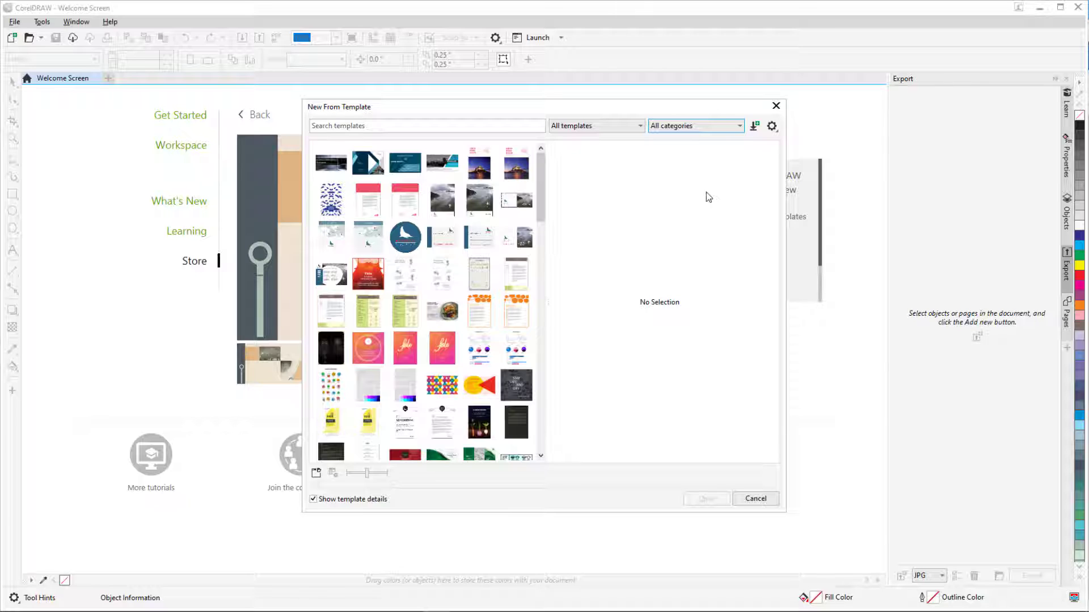
left_click_drag(367, 472, 380, 480)
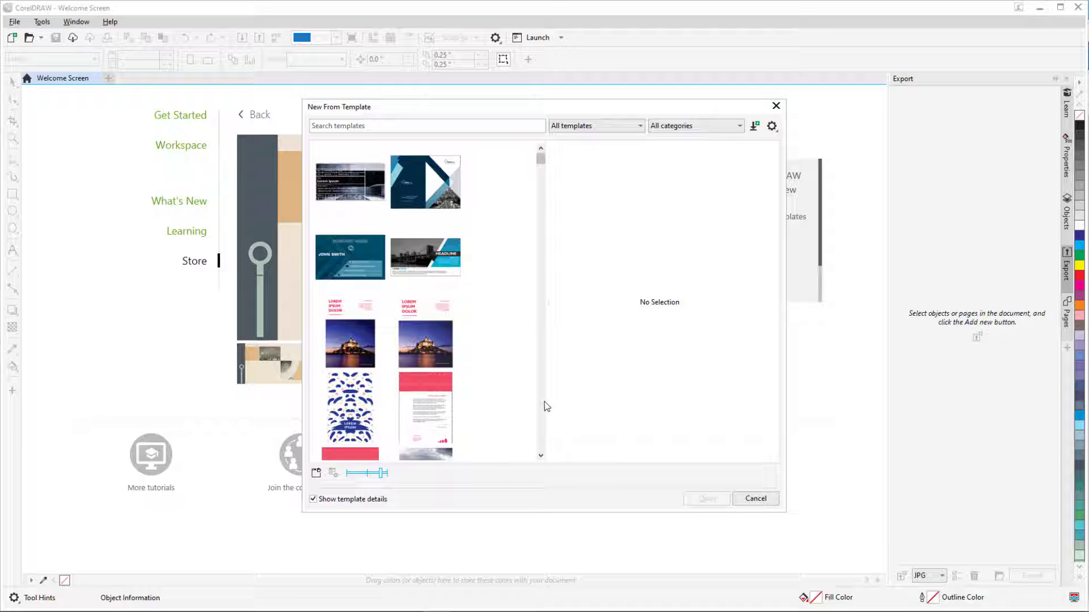
left_click_drag(547, 360, 597, 359)
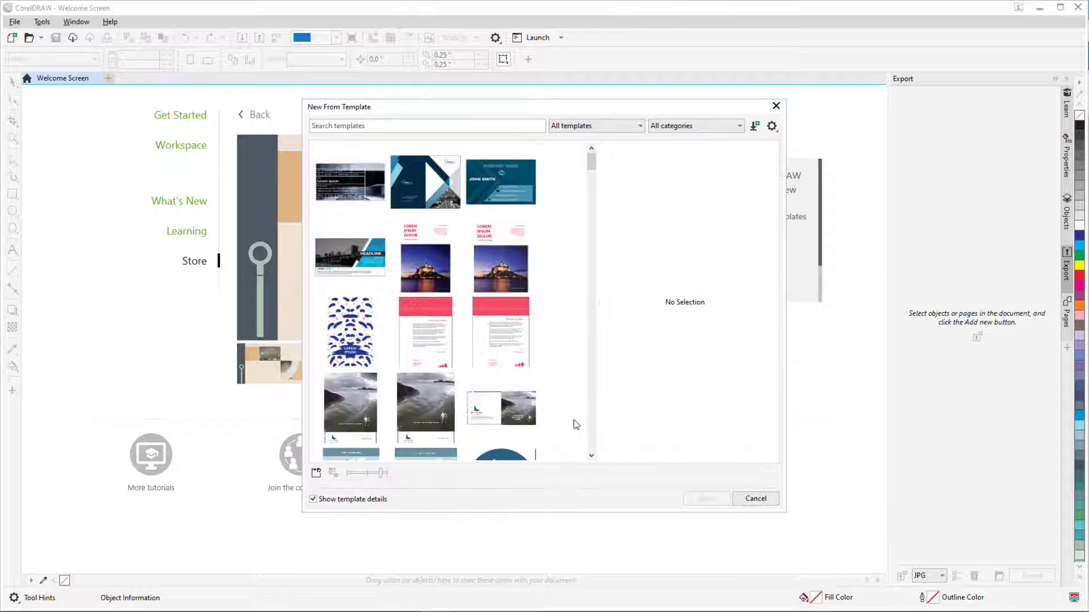
Step: Filter the templates by Book Covers, then Business Cards, then Calendars
left_click(738, 127)
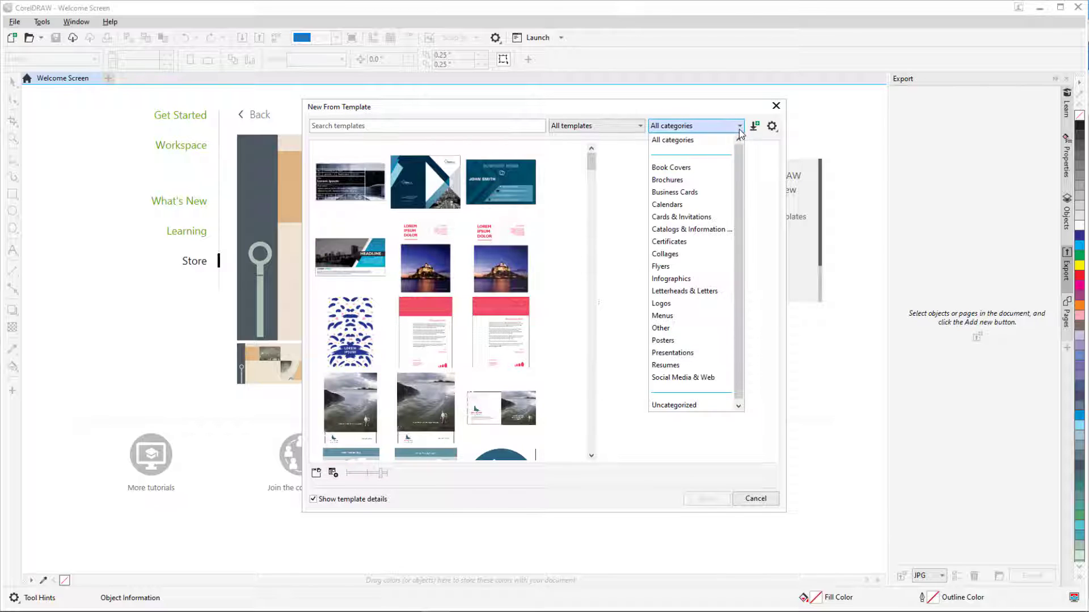
left_click(715, 168)
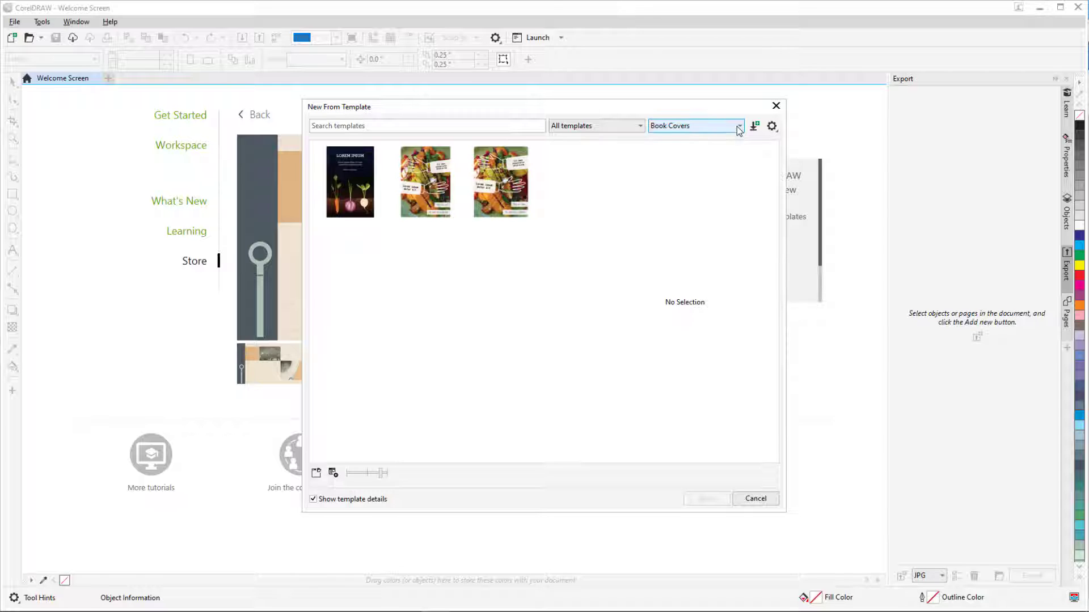
left_click(738, 126)
left_click(713, 191)
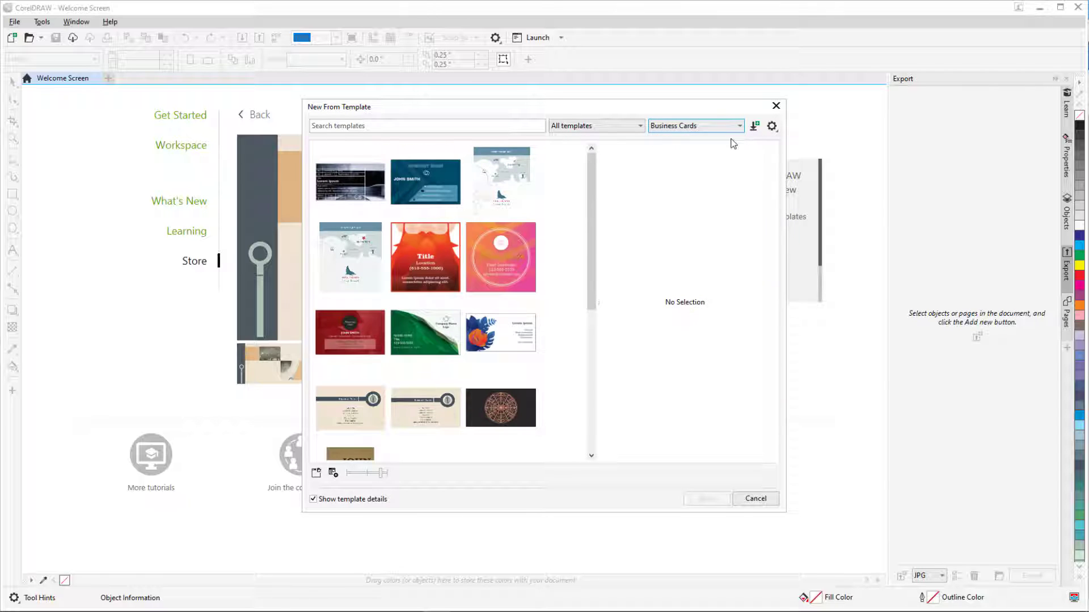
left_click(739, 127)
left_click(718, 205)
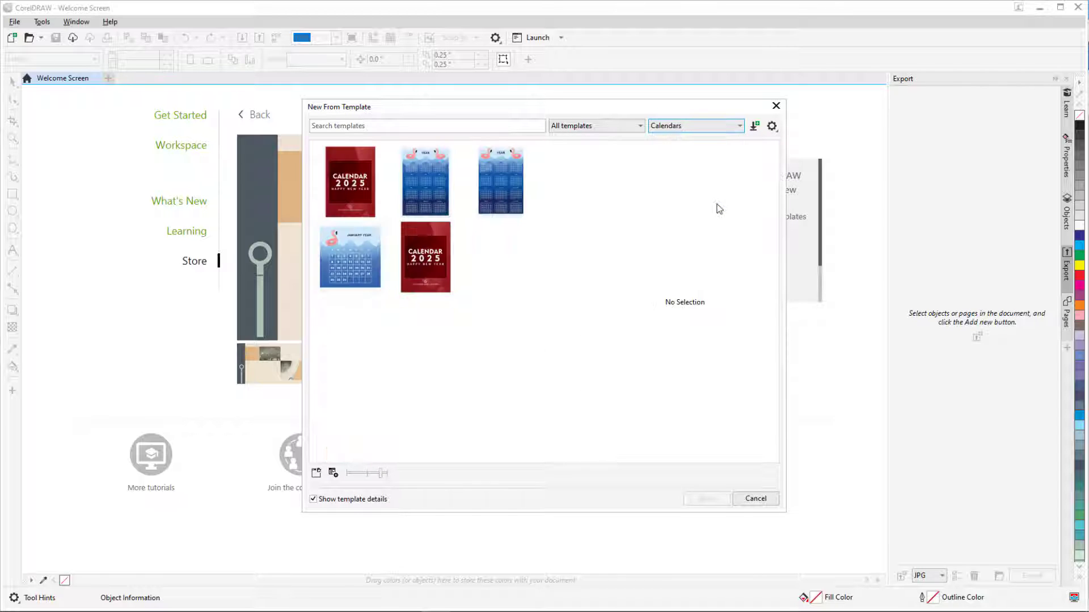
Step: Preview the A3 Pool party calendar, then show All categories again
left_click(502, 191)
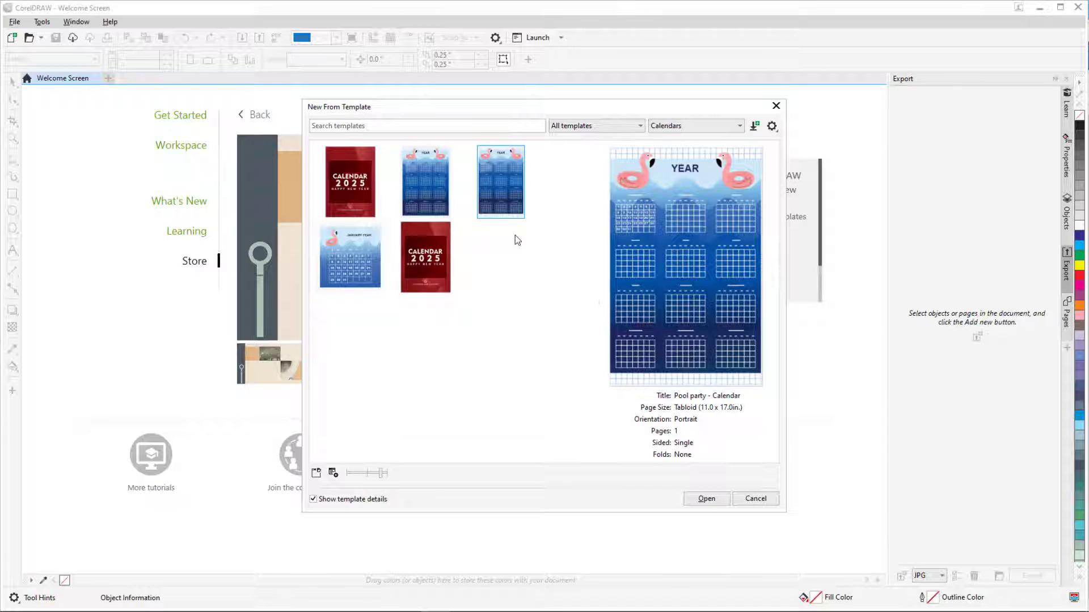
left_click(441, 205)
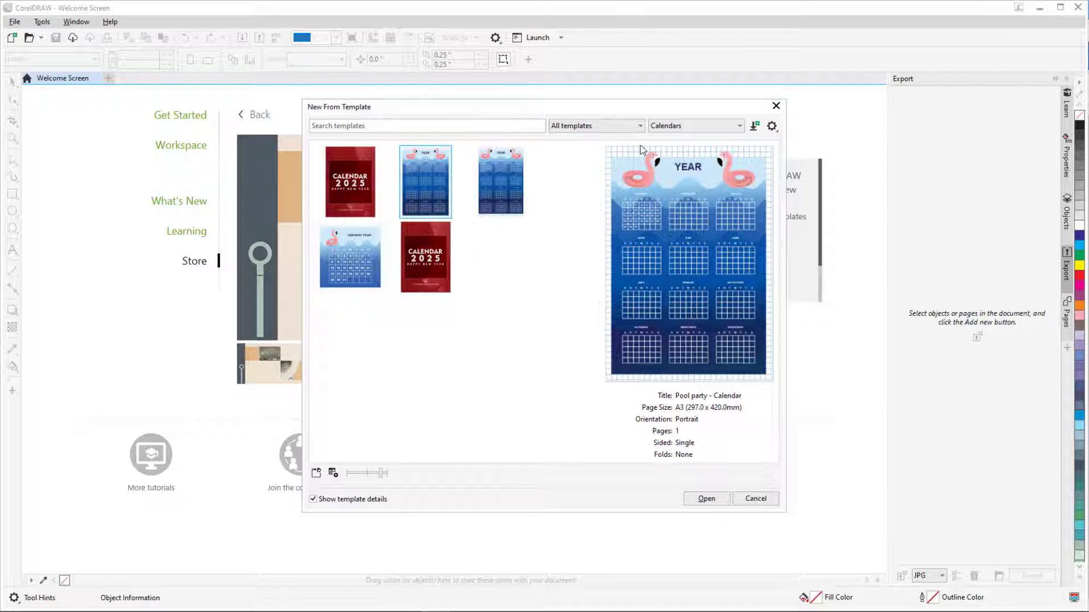
left_click(739, 126)
left_click(710, 146)
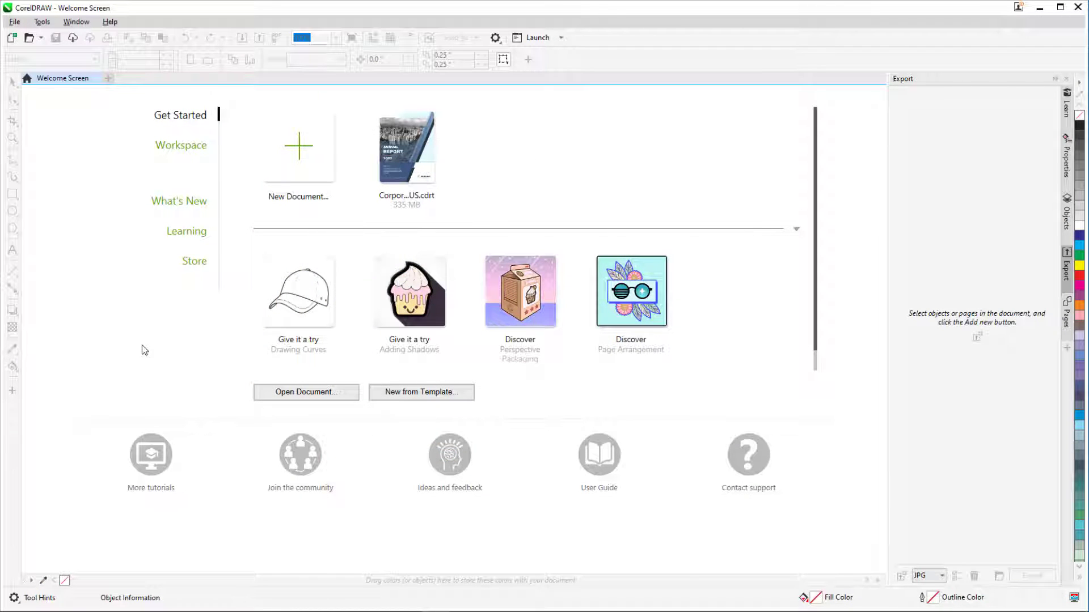
Step: Reopen New from Template, check the Get More window, and close both
left_click(415, 392)
left_click(776, 105)
left_click(15, 23)
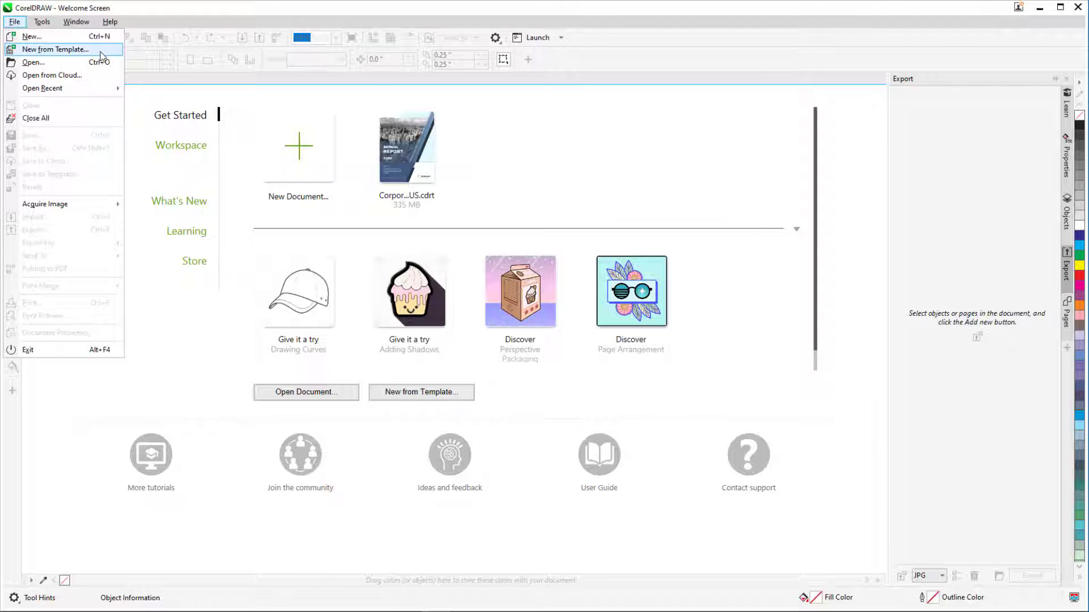
left_click(45, 49)
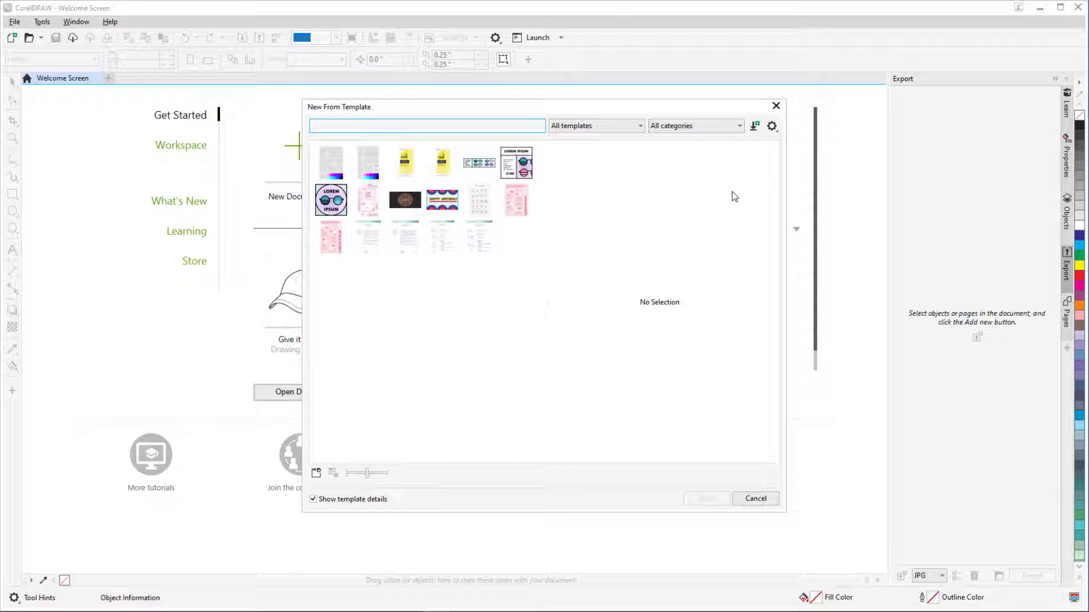
left_click(754, 128)
left_click(843, 121)
left_click(776, 106)
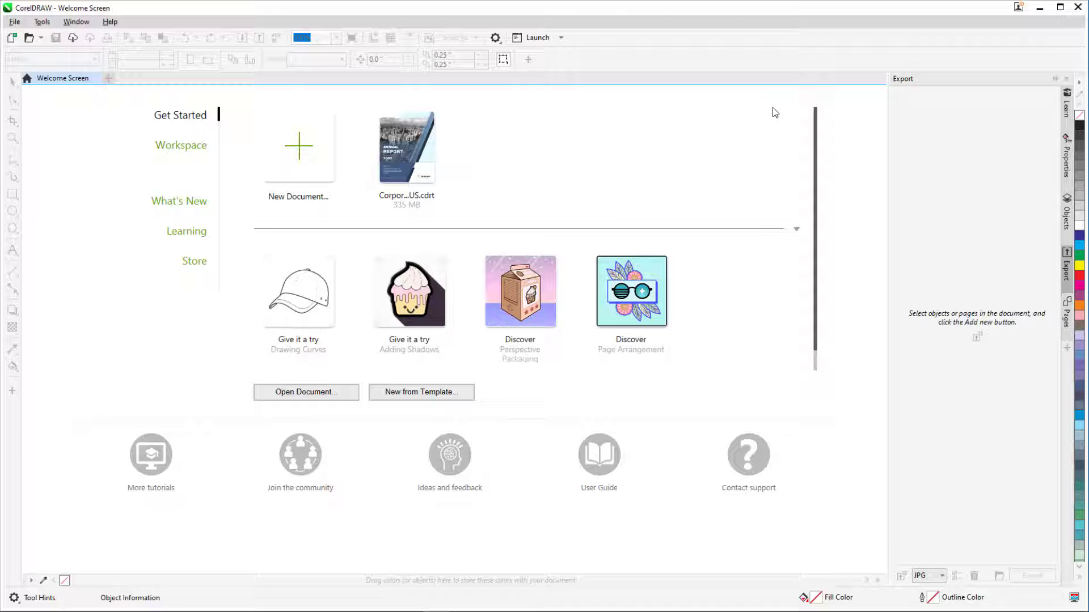
Step: Download the free Business Pack from the Store's Templates filter, then reopen New from Template
left_click(194, 262)
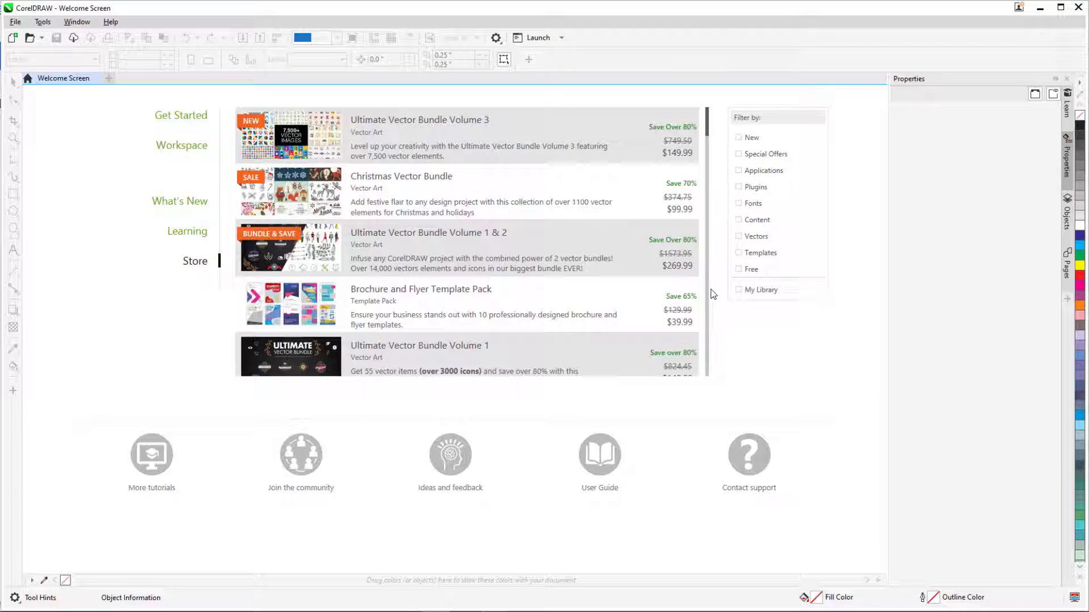
left_click(739, 254)
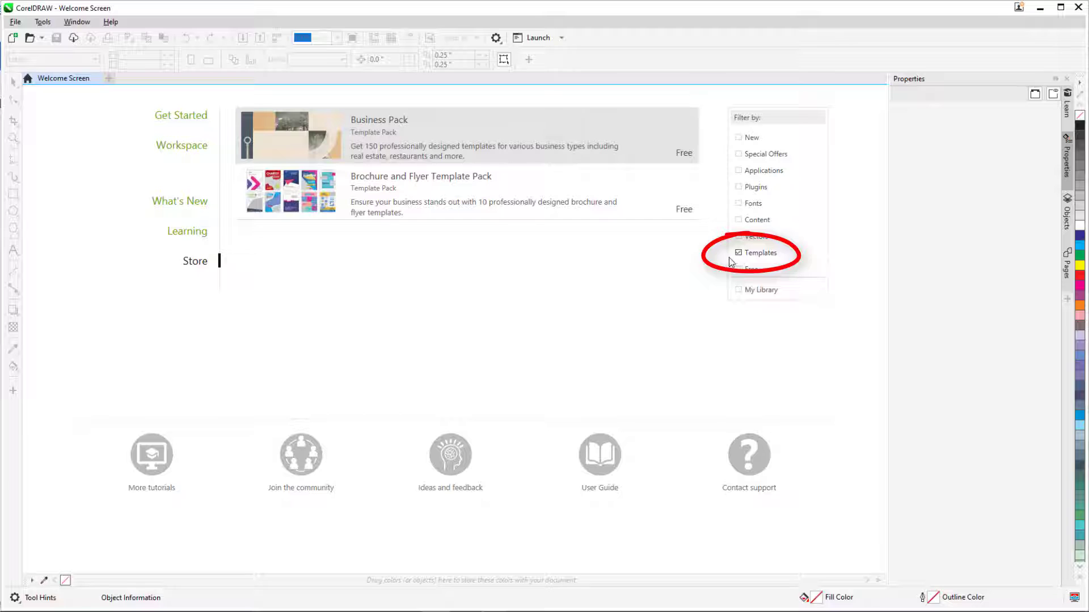
left_click(564, 140)
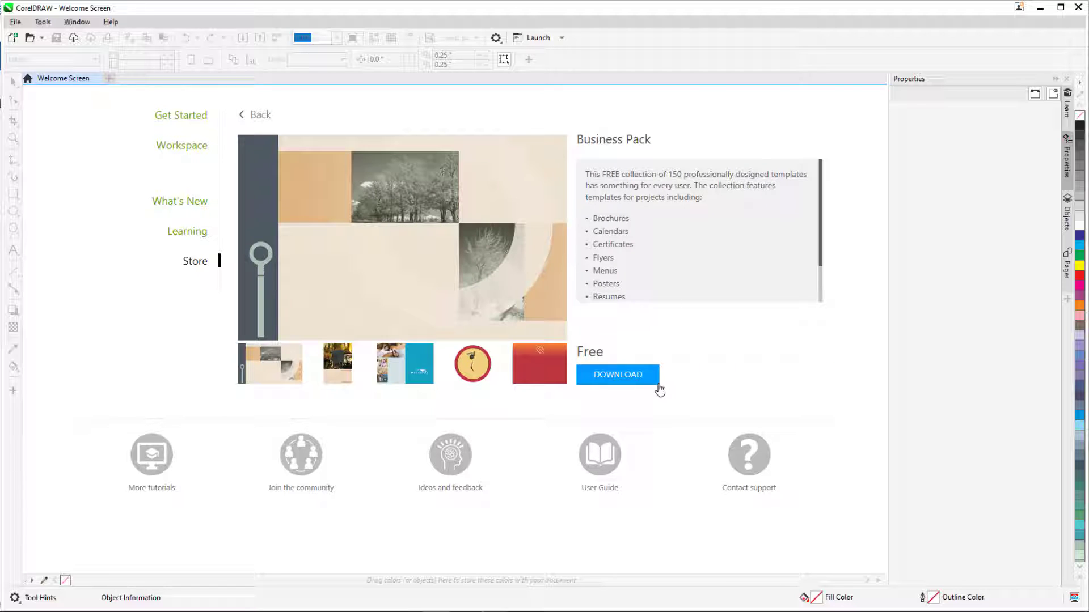
left_click(650, 382)
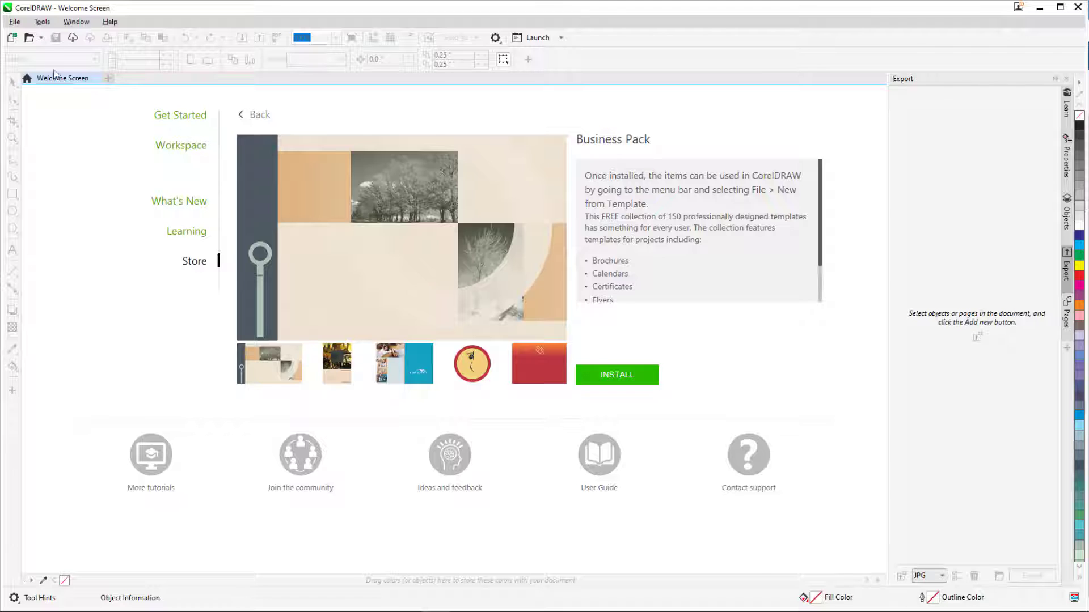
left_click(15, 21)
left_click(38, 51)
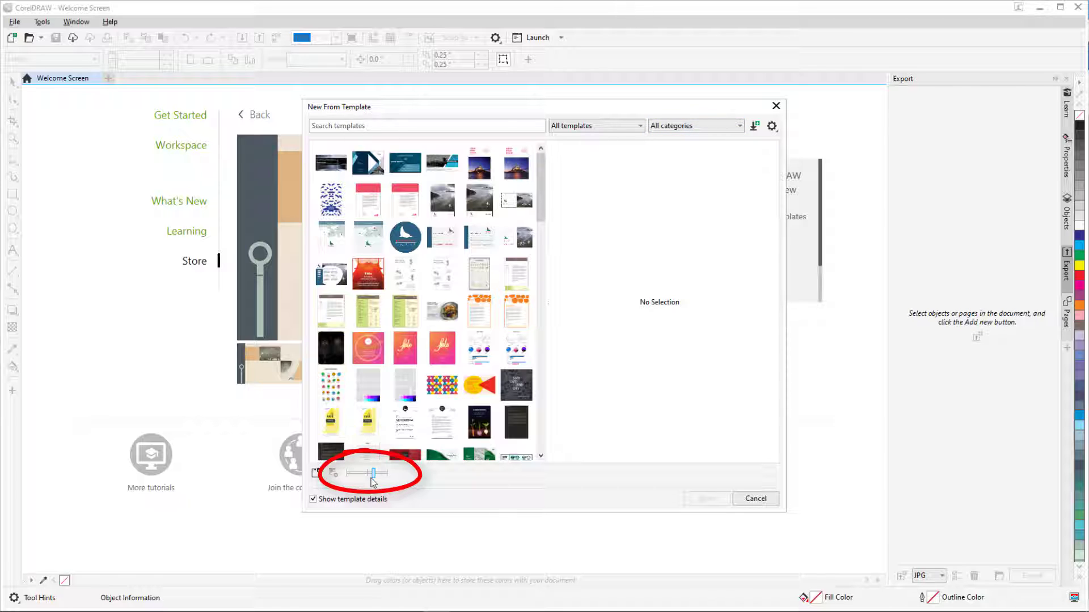
Step: Show large three-column thumbnails and filter through Book Covers, Business Cards, then Calendars
left_click_drag(367, 473, 378, 476)
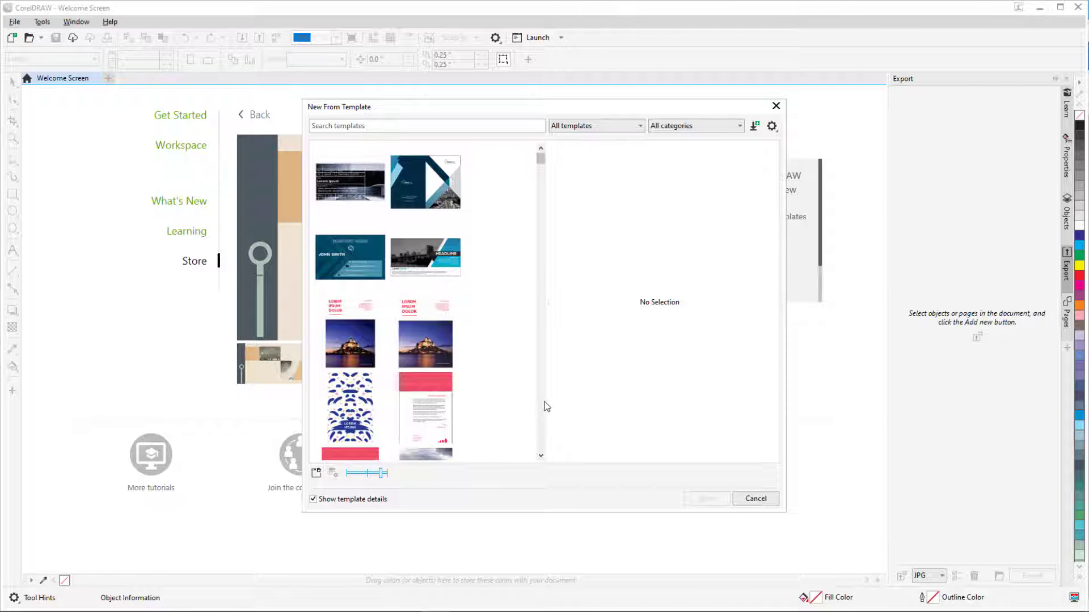
left_click_drag(548, 360, 596, 365)
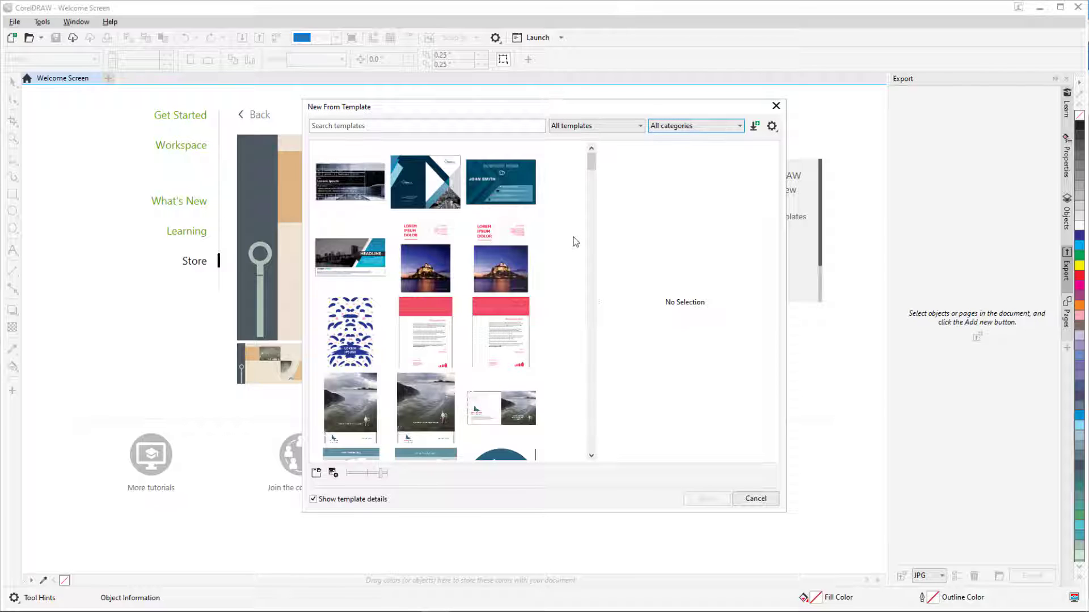
left_click(740, 127)
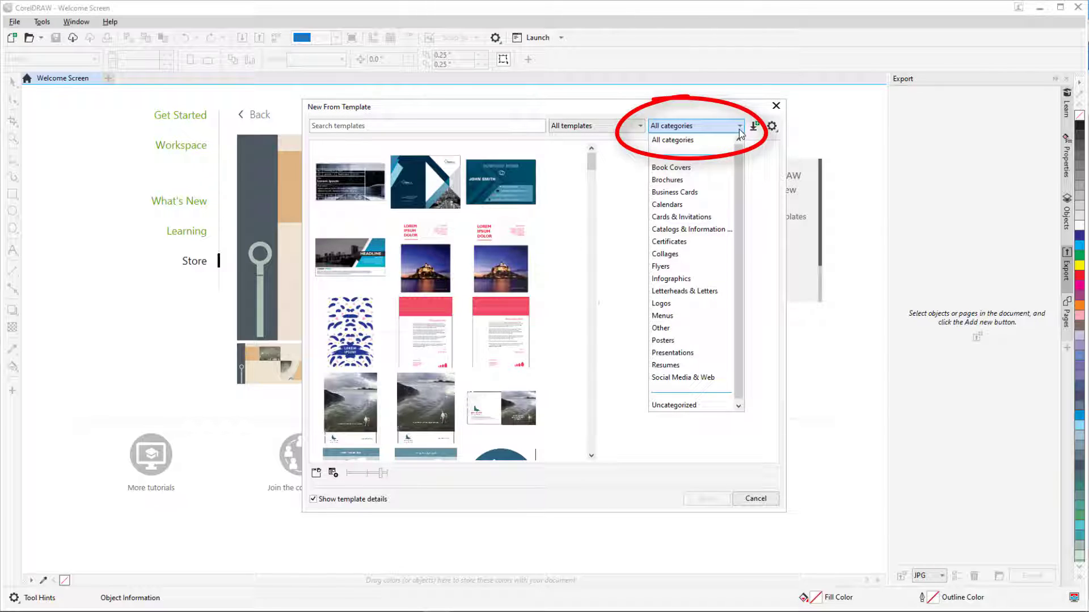
left_click(717, 167)
left_click(736, 126)
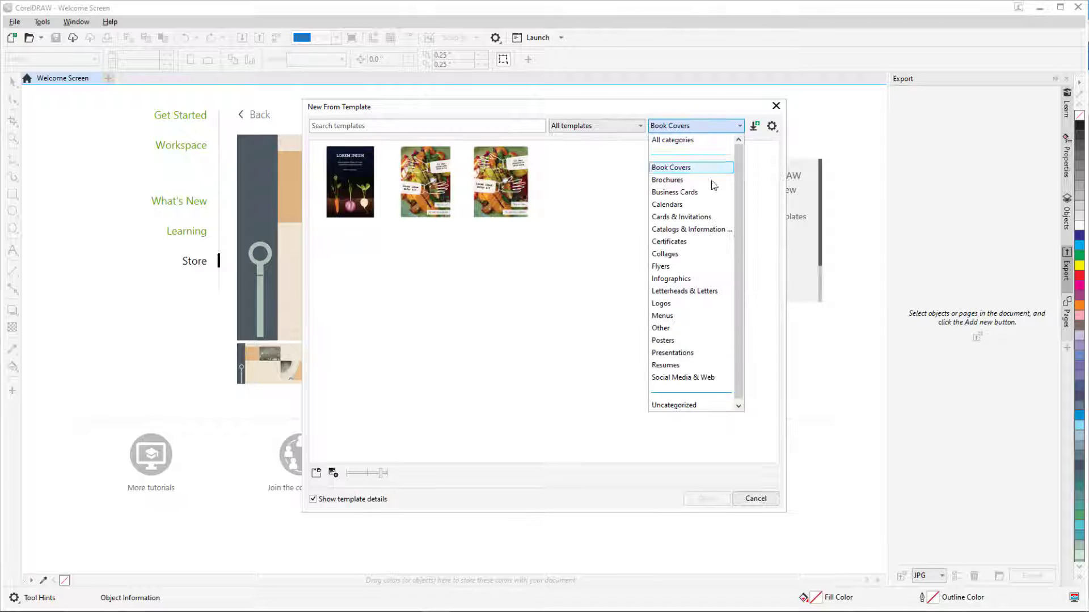
left_click(712, 192)
left_click(737, 126)
left_click(719, 206)
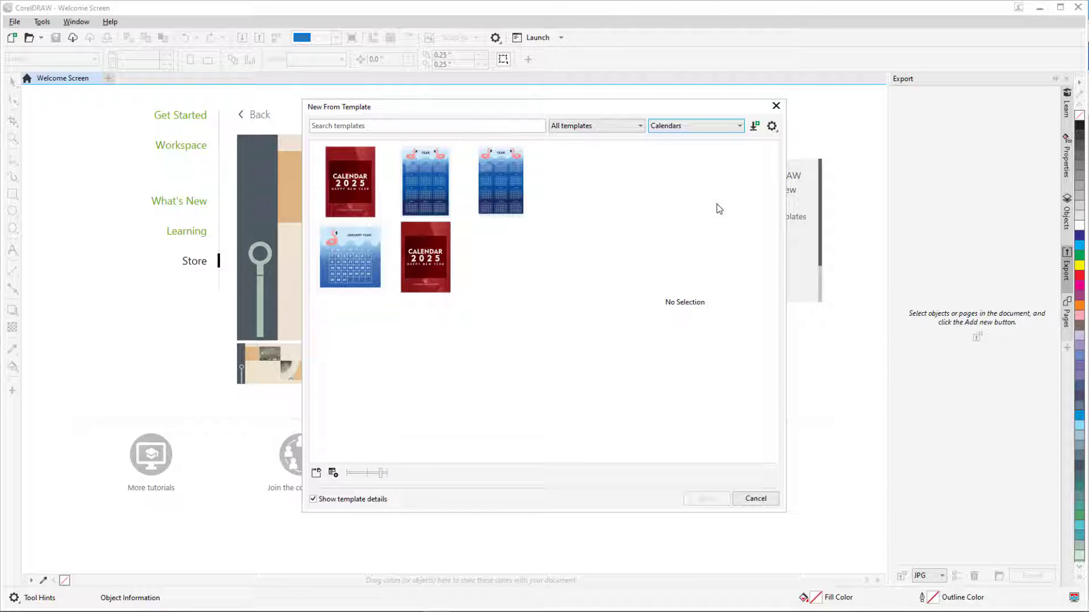
Step: Preview the A3 Pool party calendar and switch back to All categories
left_click(493, 187)
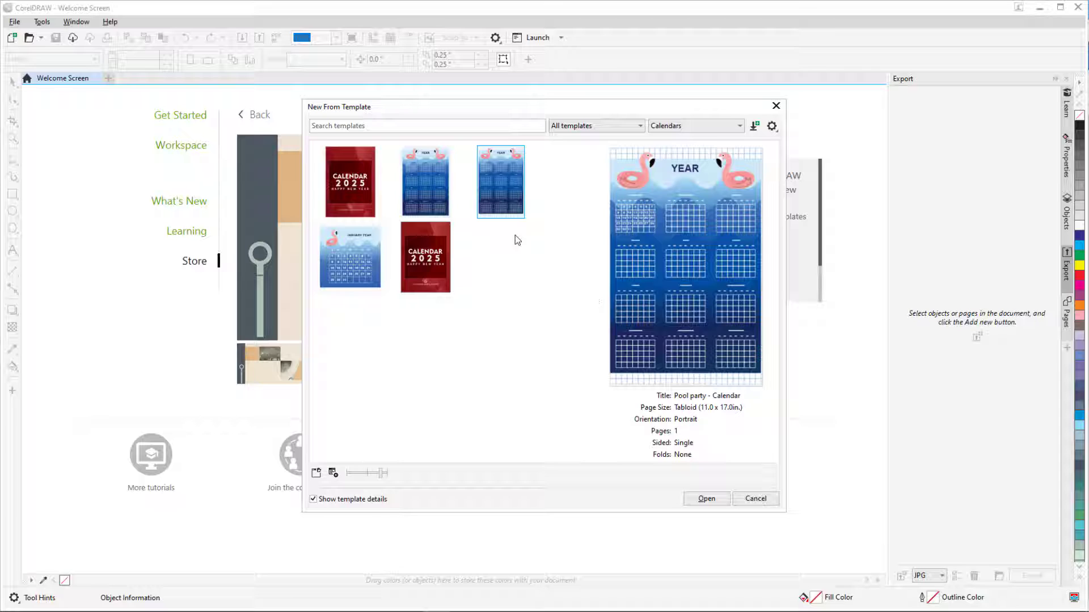
left_click(441, 203)
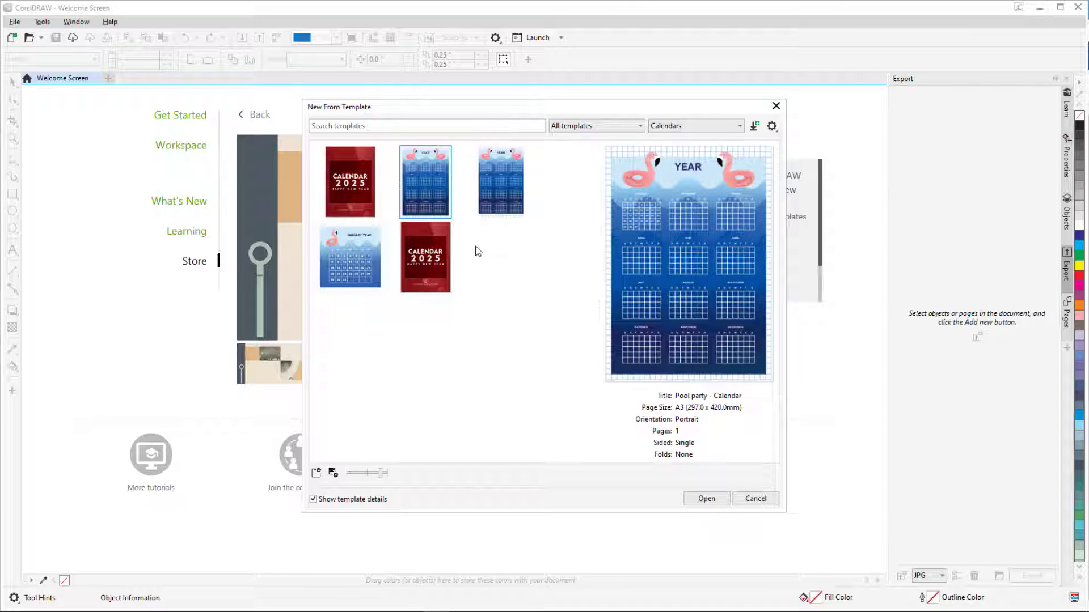
left_click(739, 126)
left_click(706, 139)
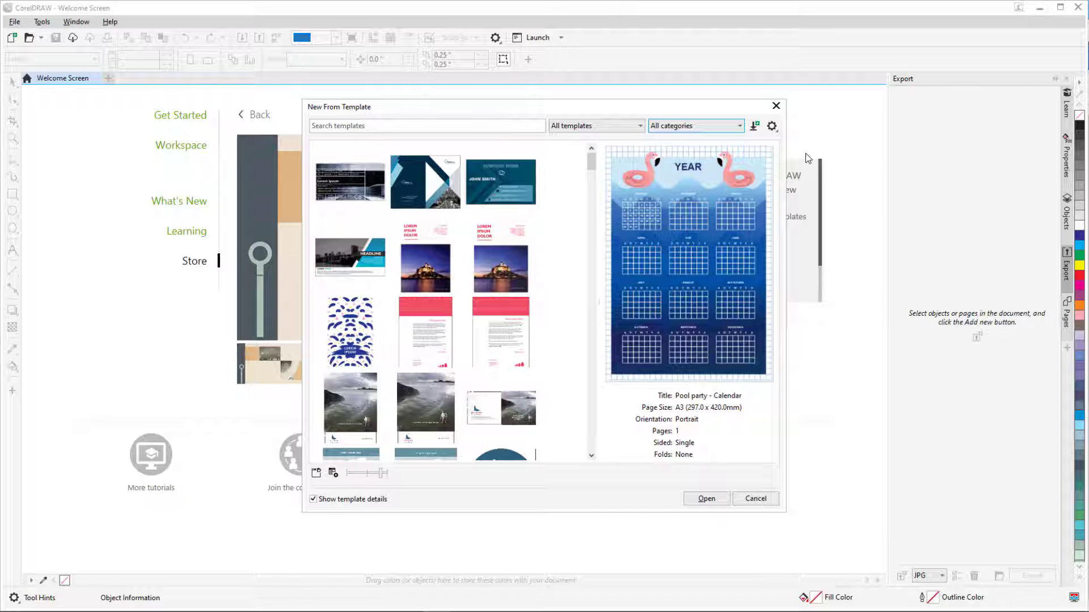
Step: Check the Architectural Firm business card template's properties without changing them
left_click(500, 174)
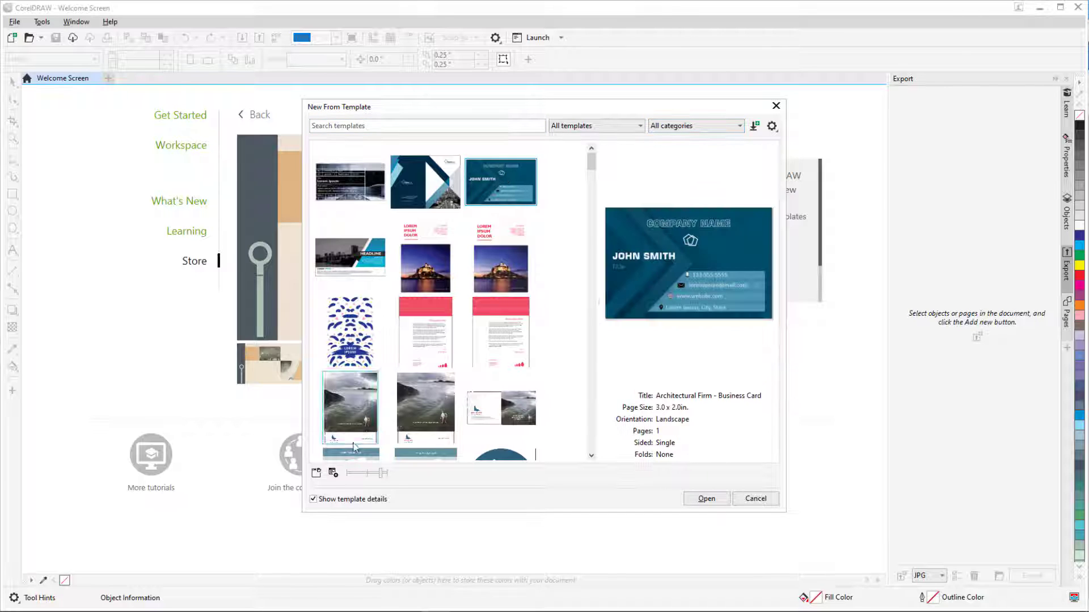
left_click(332, 473)
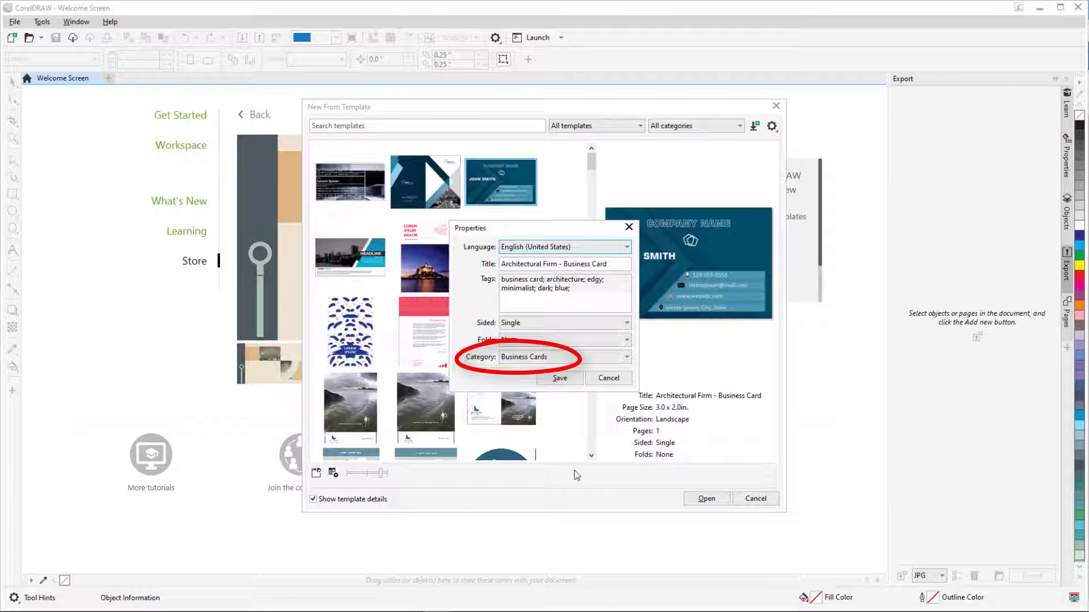
left_click(602, 378)
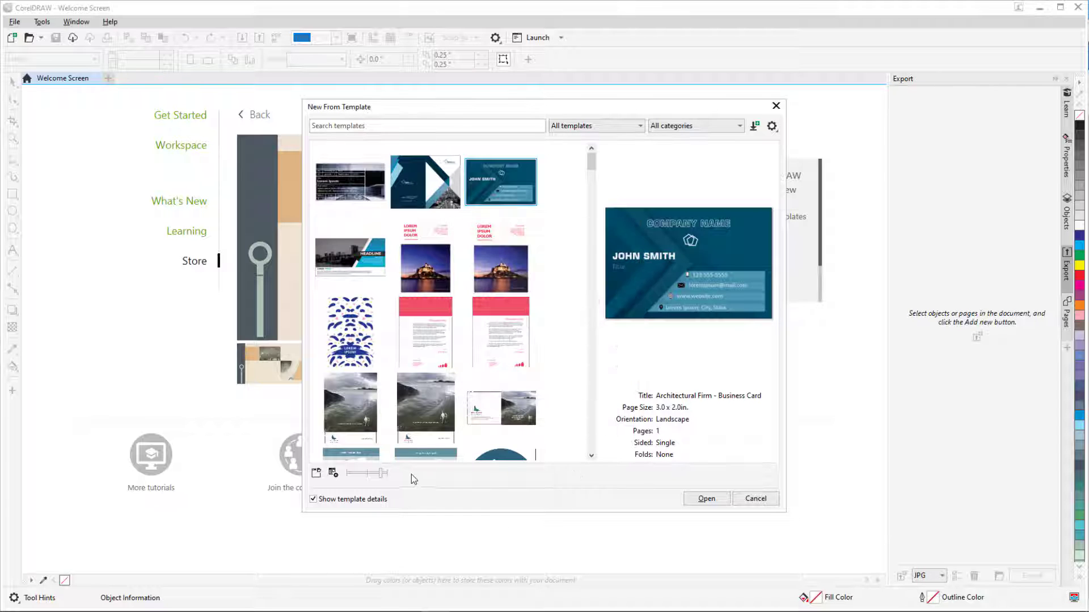
Step: Open the Corel Templates folder in Explorer from the template-folder button
left_click(316, 472)
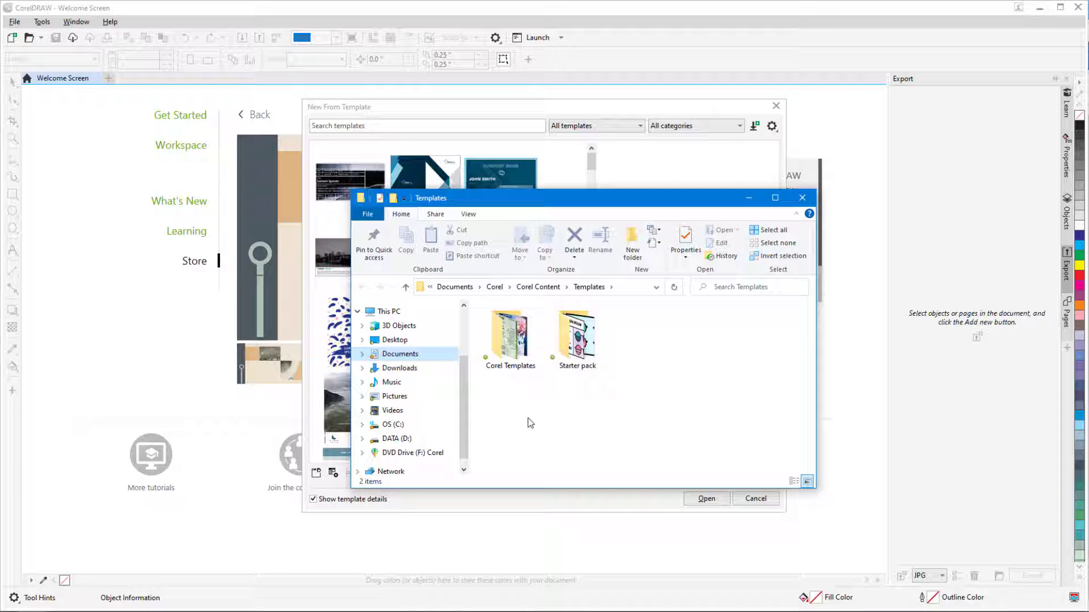
left_click(517, 361)
double_click(517, 361)
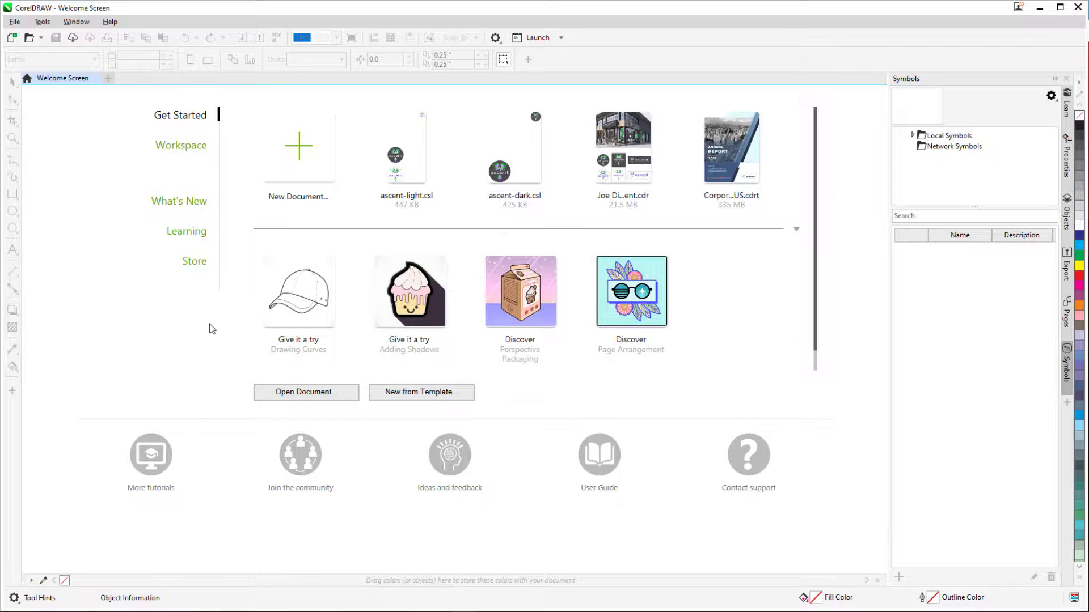
Step: Create a new document from the Corporate Newsletter template under Brochures
left_click(394, 393)
left_click(696, 125)
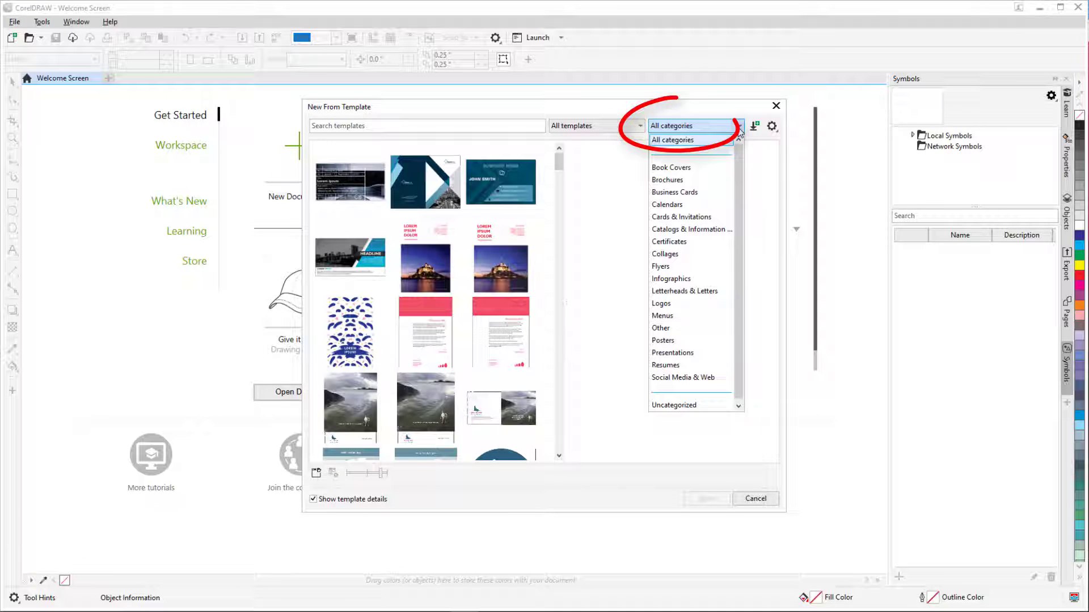
left_click(719, 178)
scroll(569, 262, "down", 3)
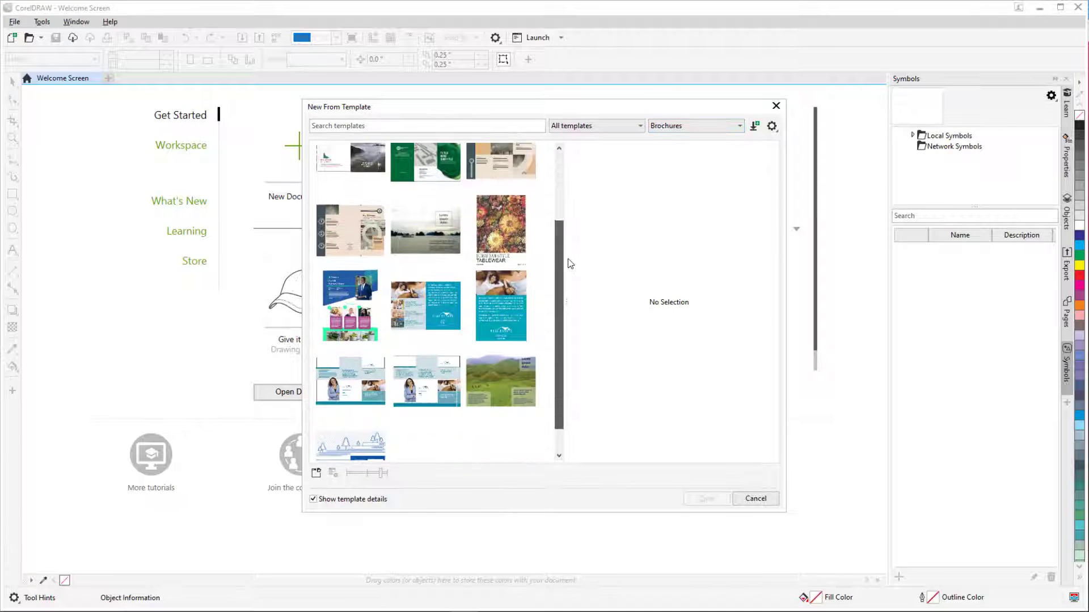
left_click(350, 305)
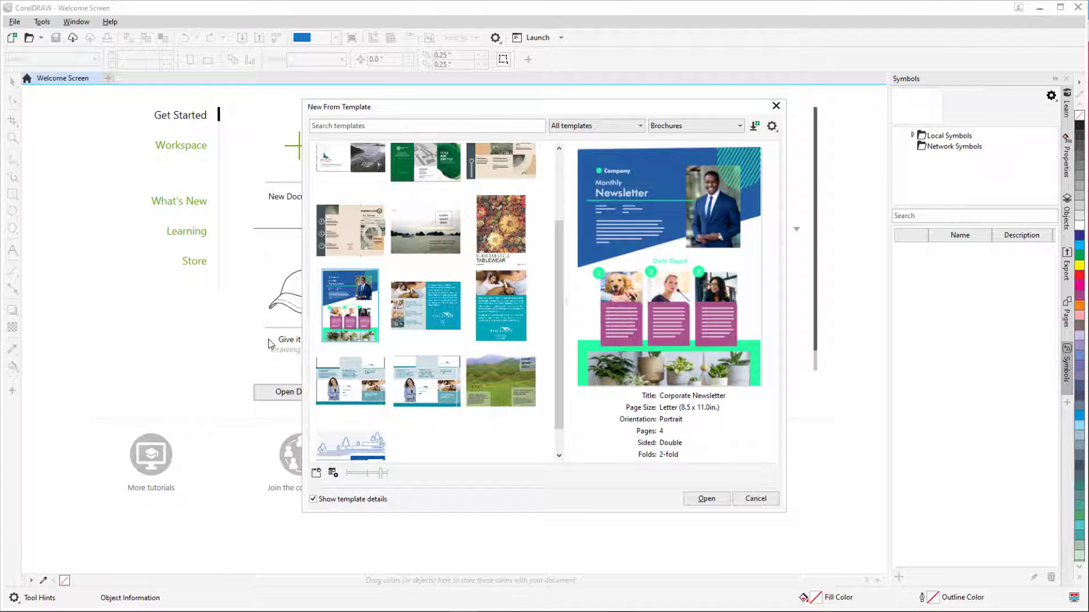
left_click(706, 499)
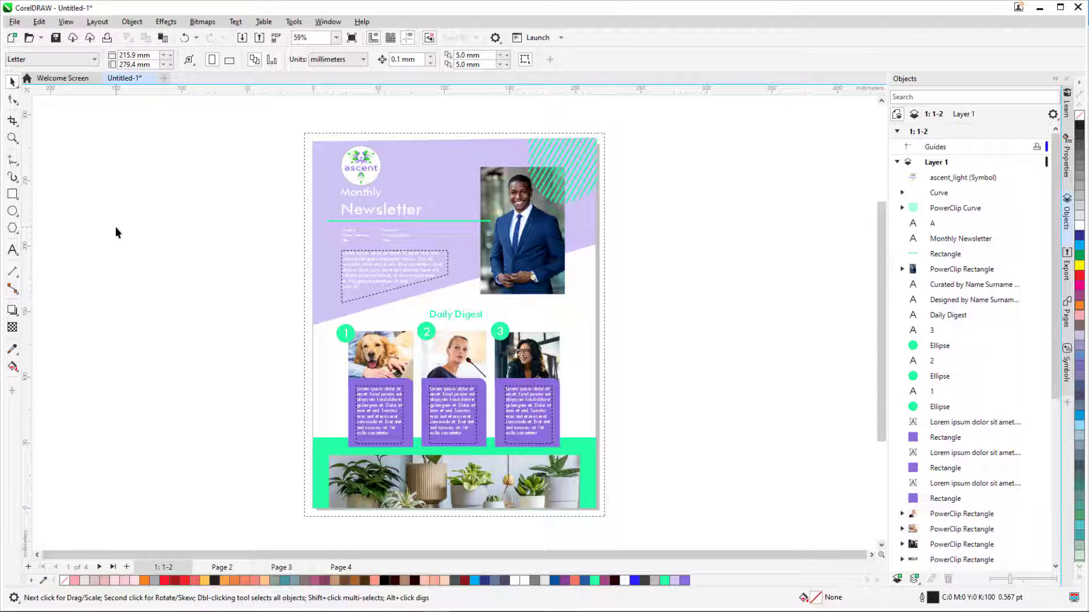
Step: Save the document as template 'Ascent Newsletter' in the Corel Templates folder
left_click(14, 22)
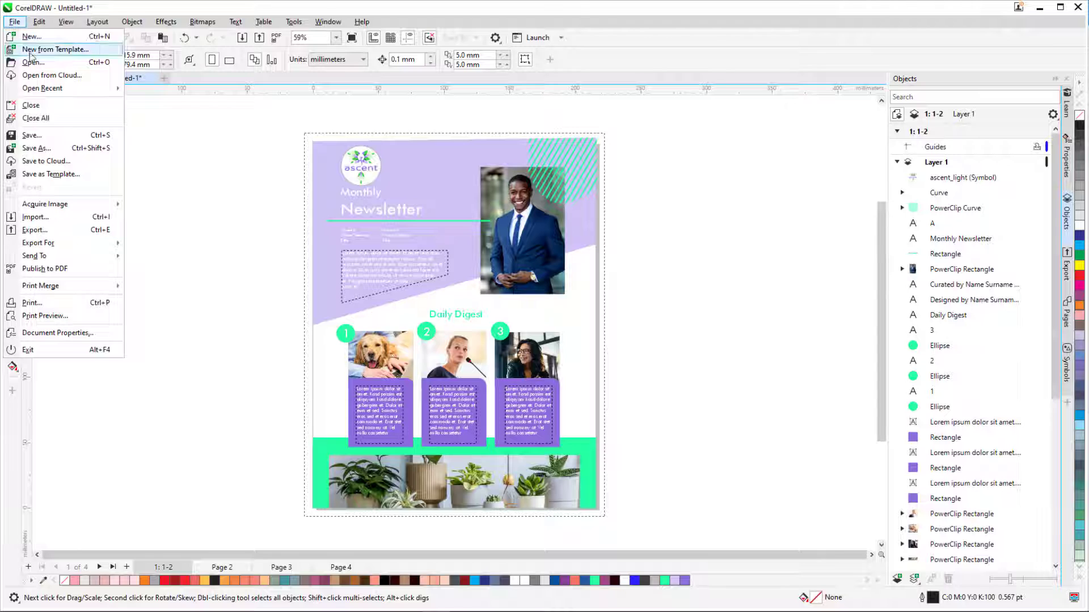
left_click(89, 179)
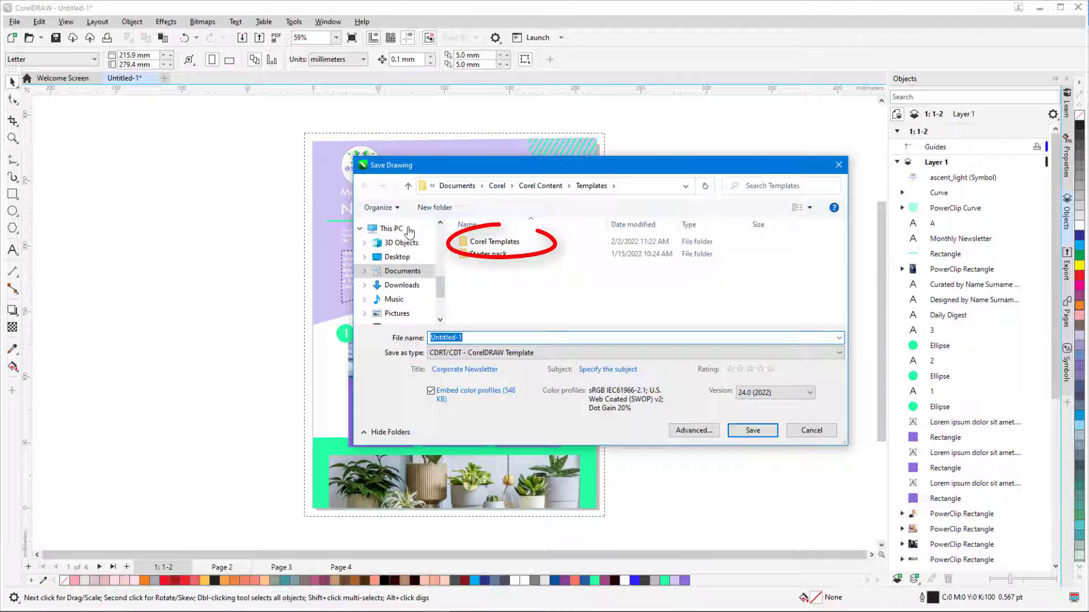
double_click(509, 248)
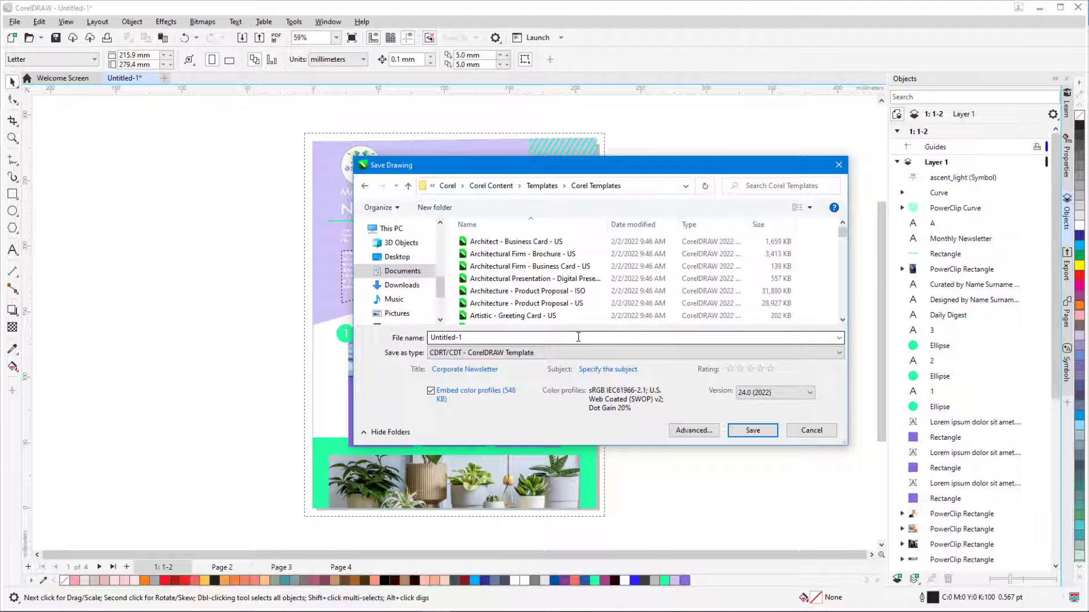
left_click_drag(578, 337, 425, 342)
type("Asc")
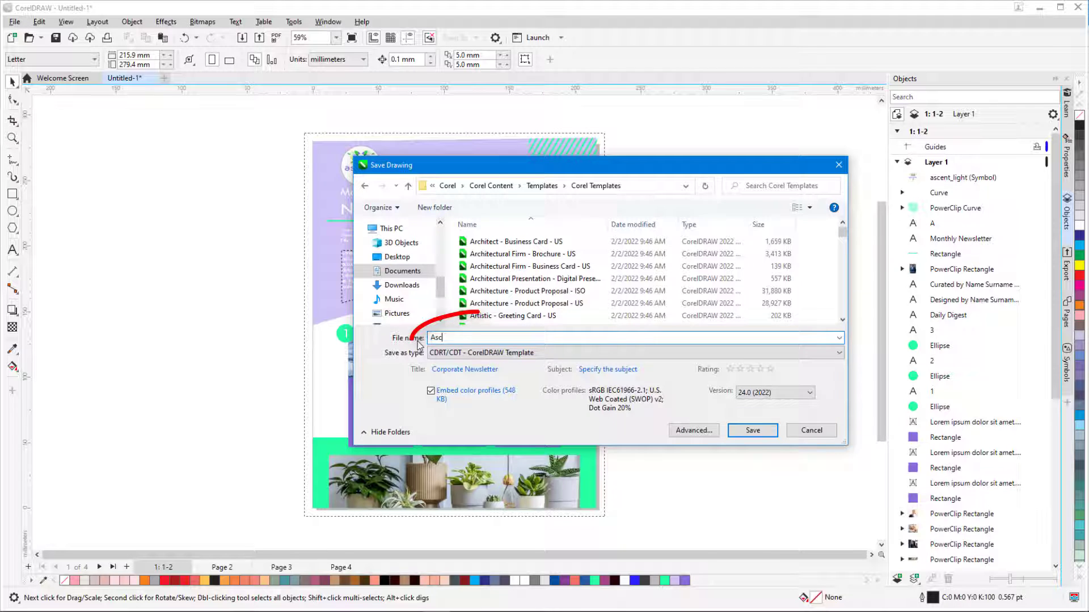
type("ent Newsletter")
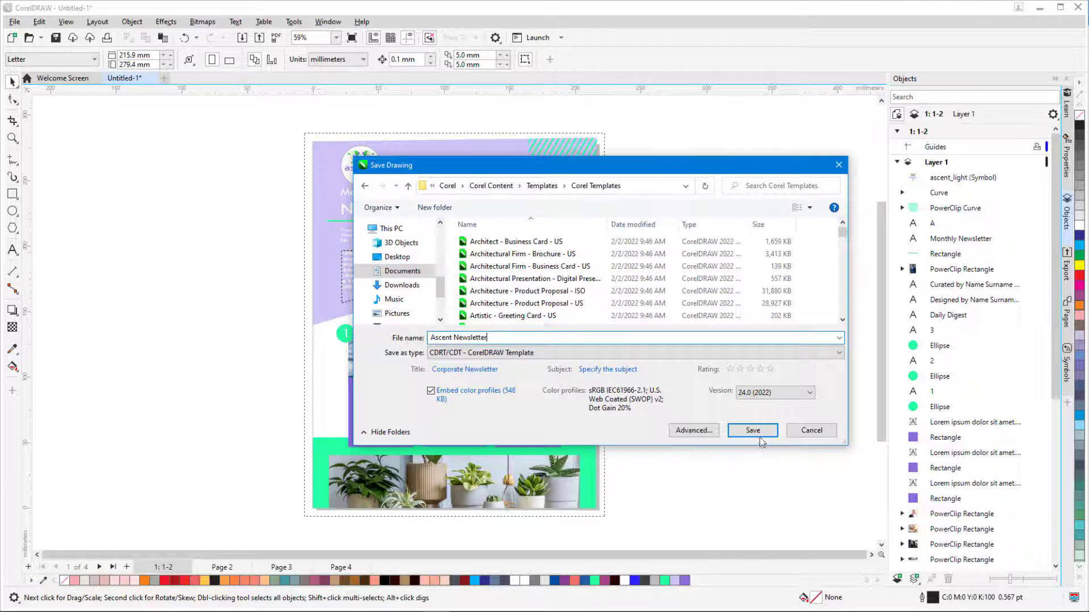
left_click(759, 433)
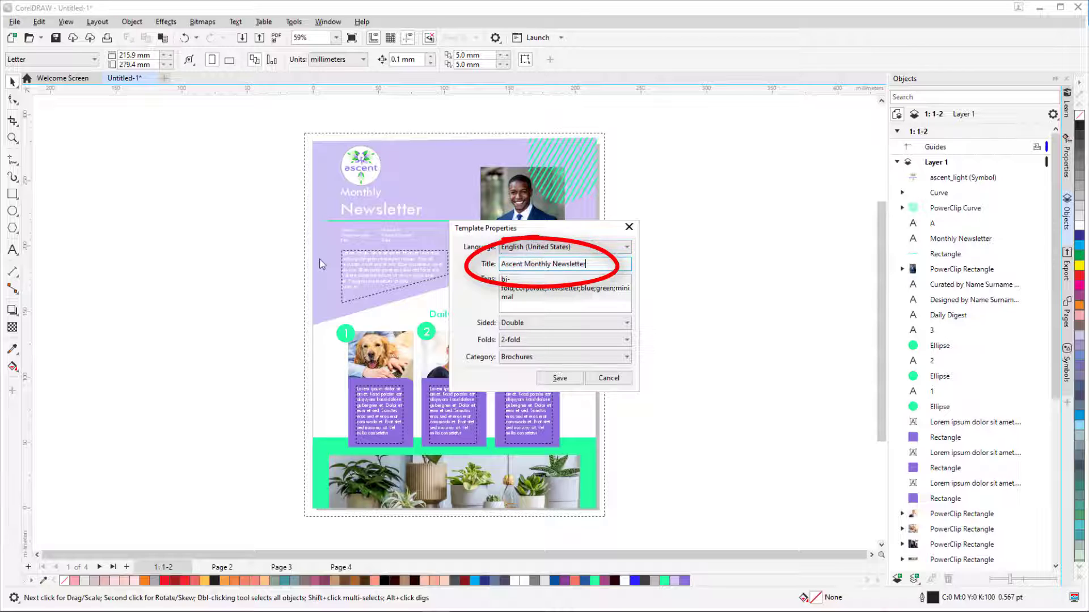
Step: Append the tags ';ascent;monthly', keep Brochures as category, and save the template properties
left_click(525, 299)
type(";ascen")
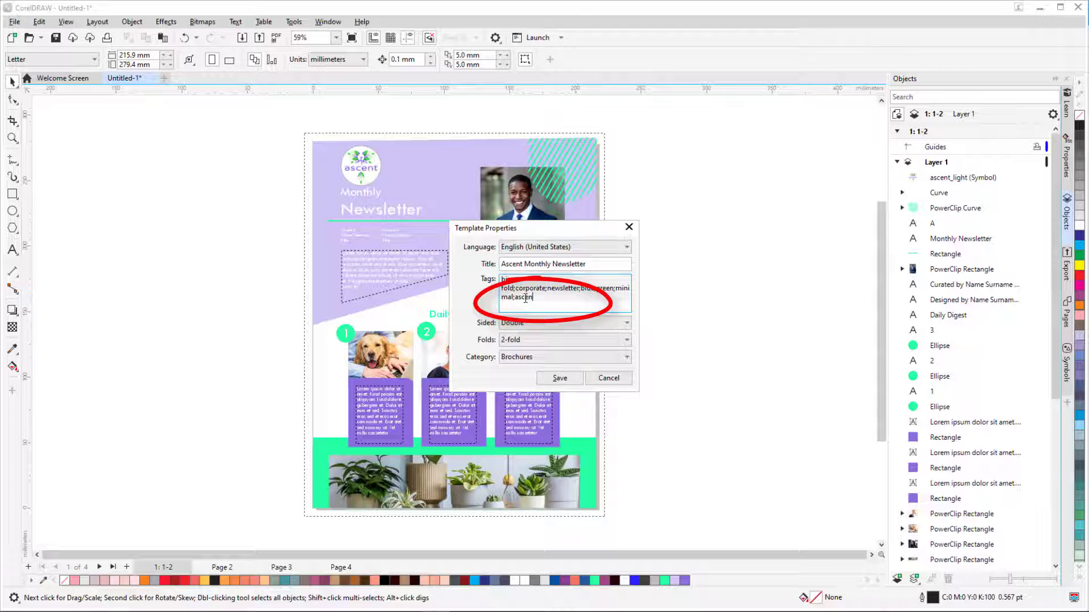
type("t;monthly")
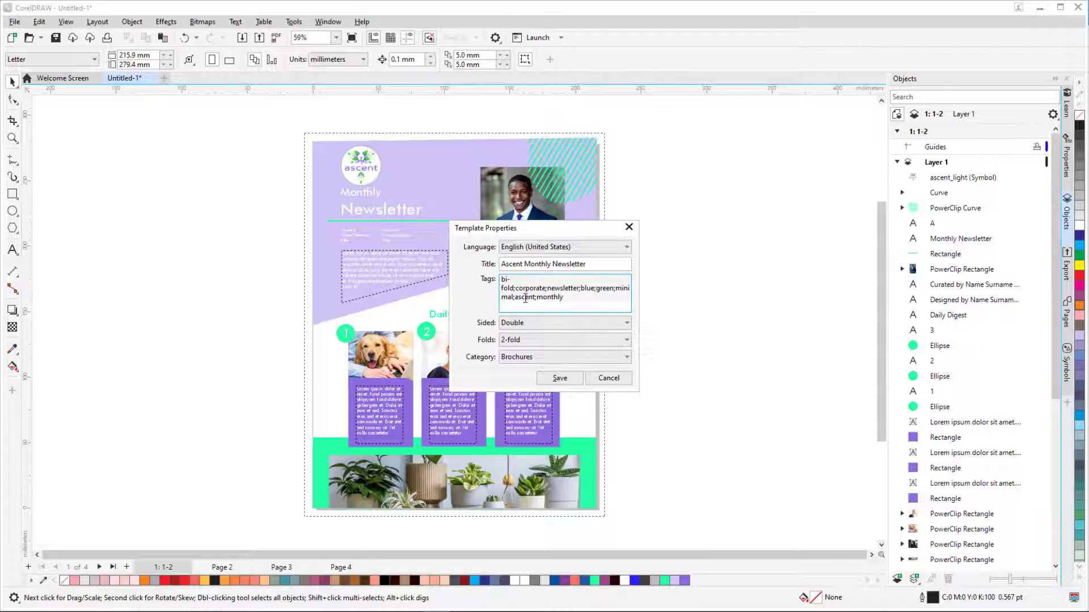
left_click(626, 357)
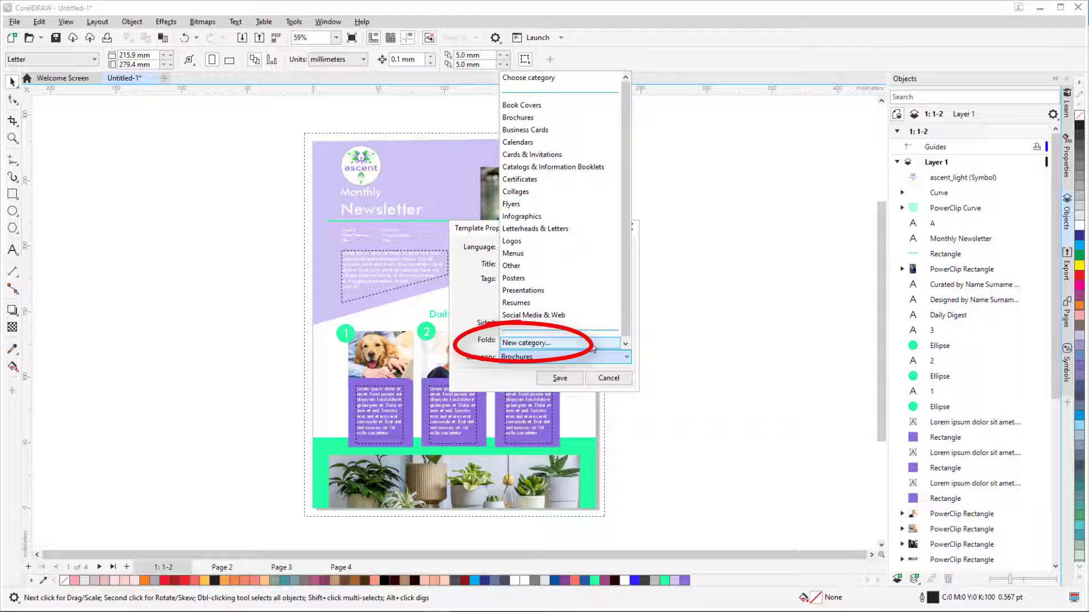
left_click(663, 360)
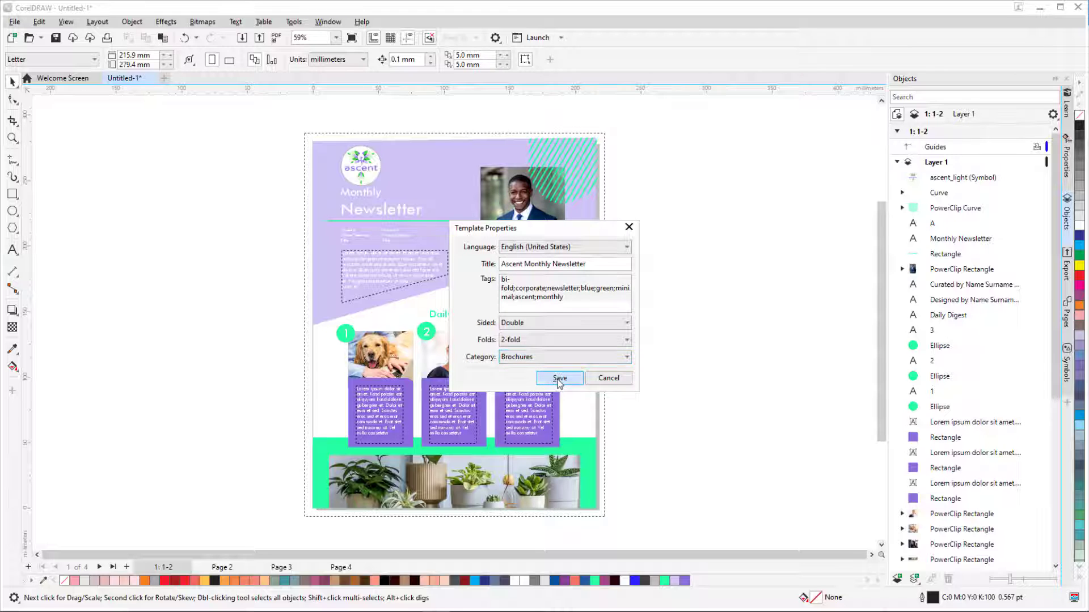
left_click(560, 379)
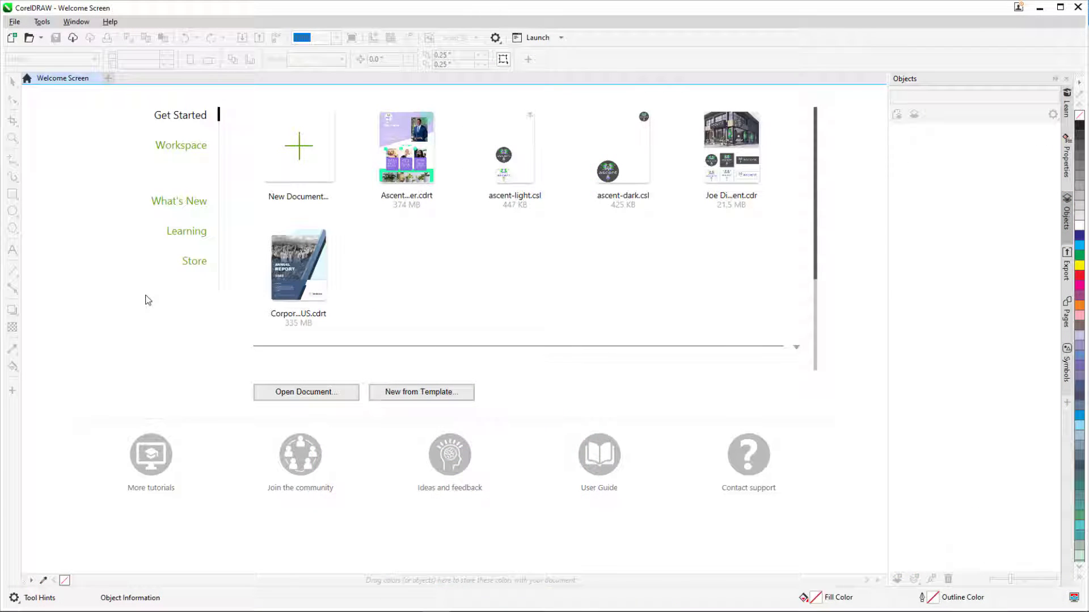
Step: Open the template browser showing All categories
left_click(442, 399)
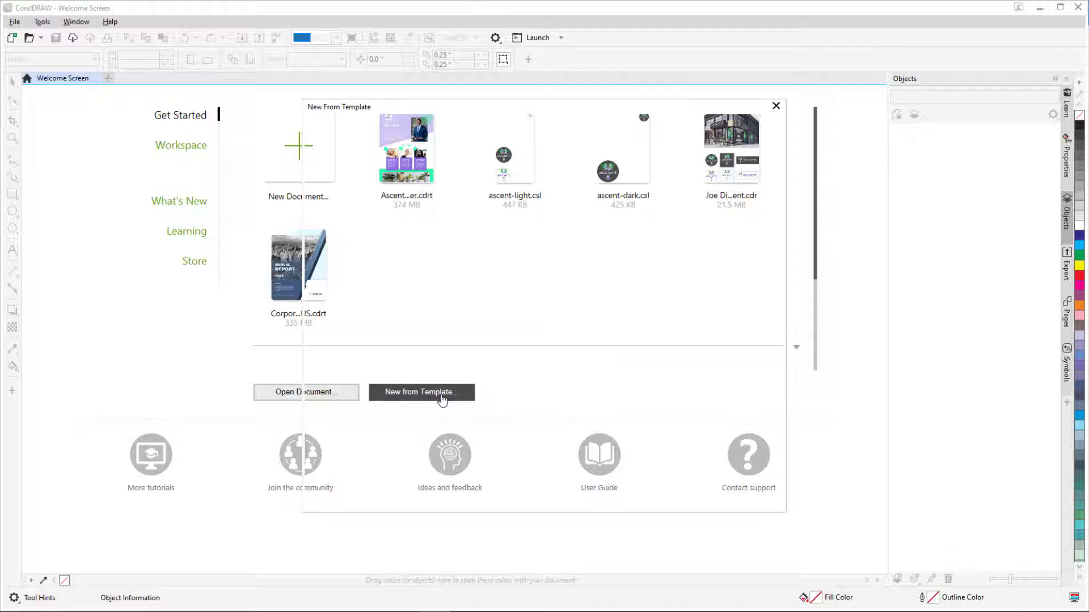
left_click(740, 126)
left_click(713, 185)
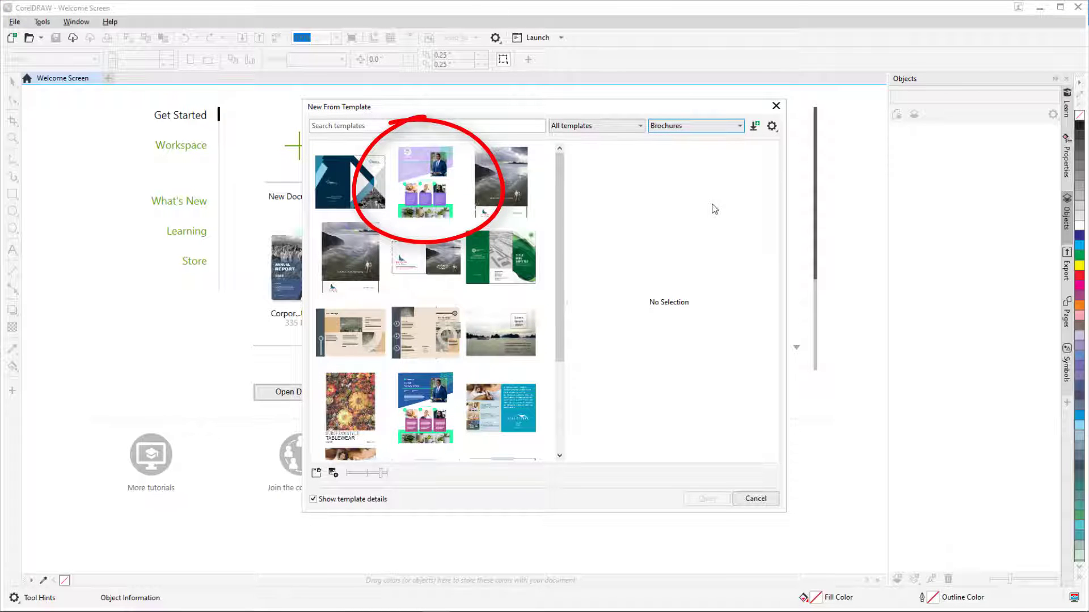
left_click(733, 128)
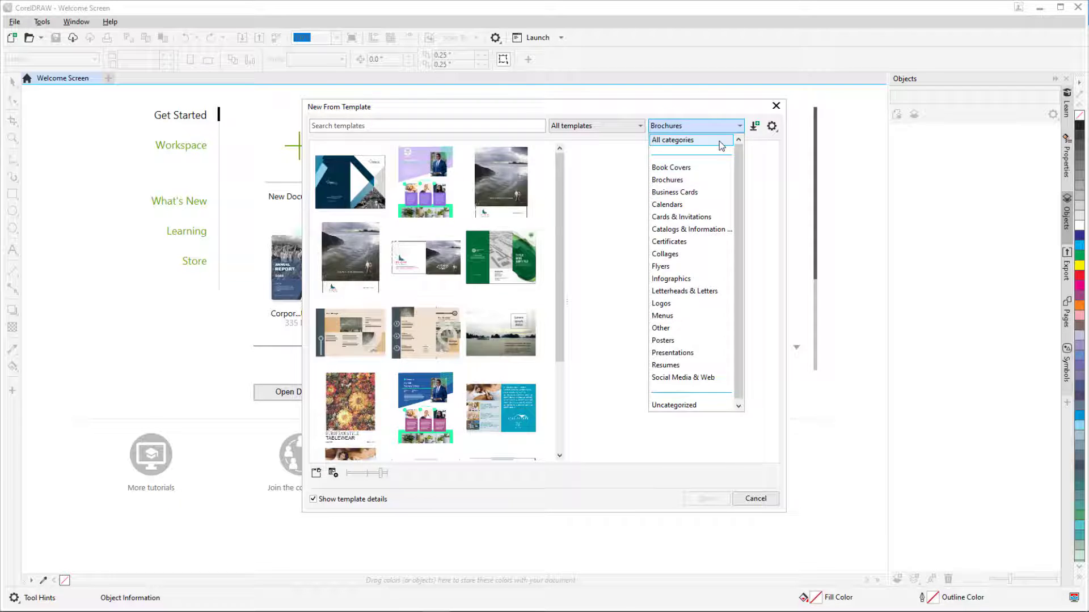
left_click(720, 140)
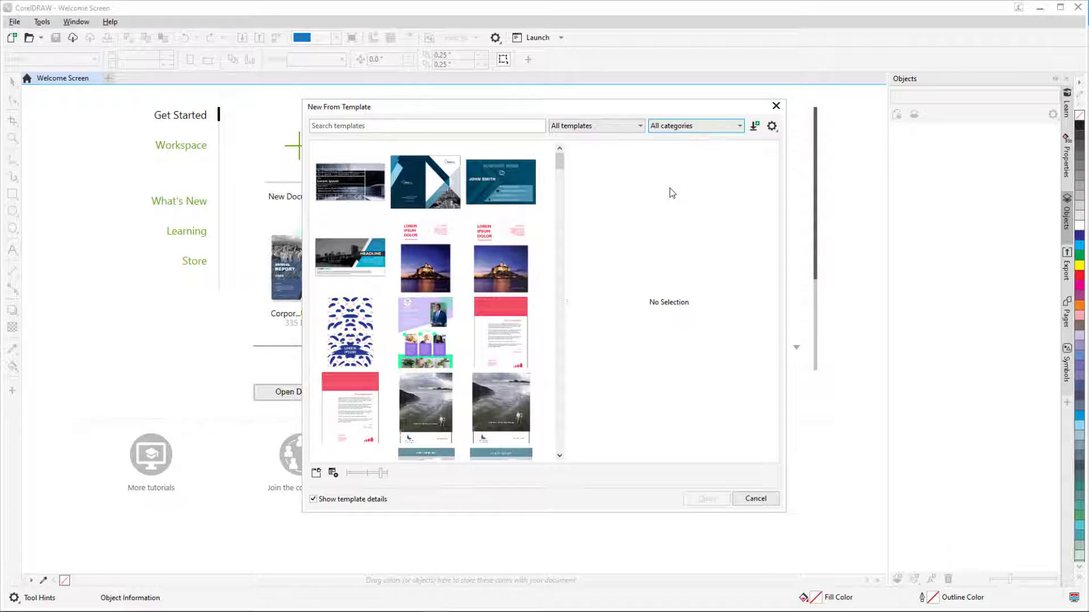
Step: Search templates for 'ascent', then 'monthly', and finally 'newsletter'
left_click(428, 125)
type("ascent")
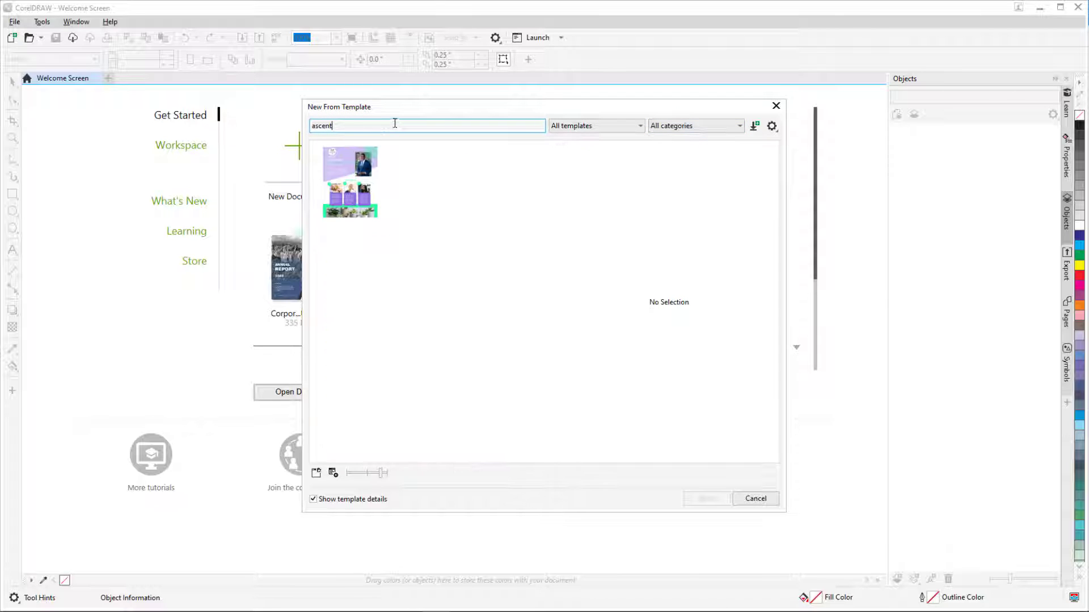
key("ctrl+a")
key("BackSpace")
type("monthly")
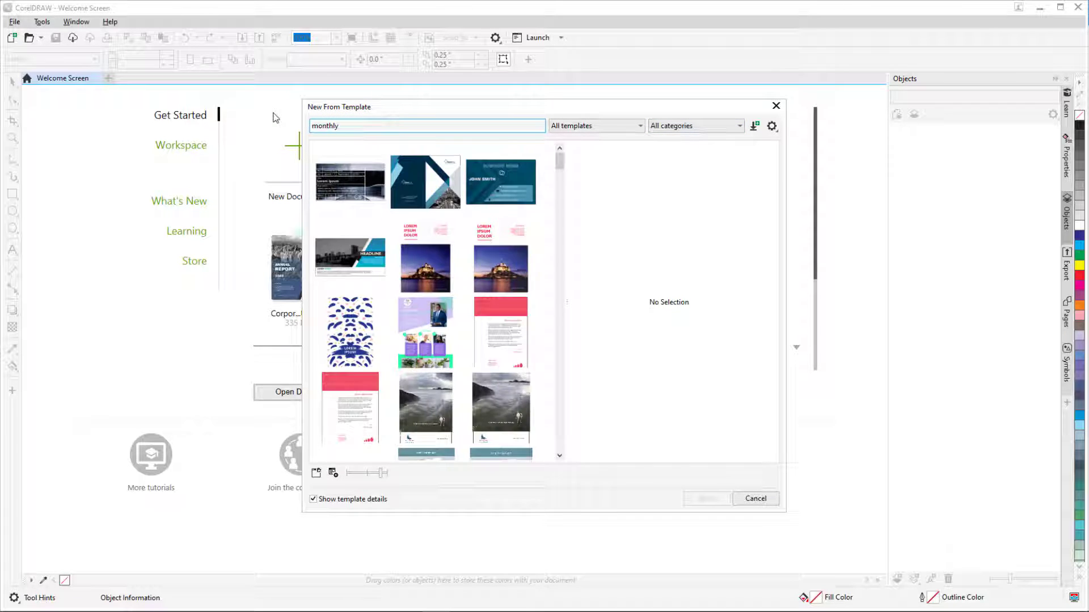
key("ctrl+a")
key("BackSpace")
type("newsletter")
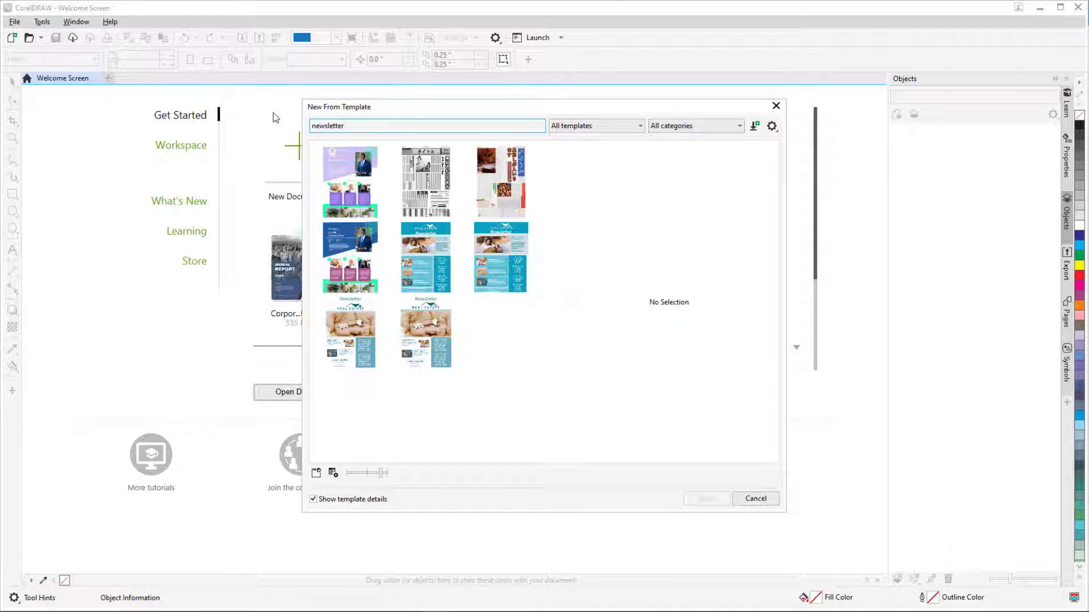
Step: Favorite the Ascent Monthly Newsletter template, filter to Favorites, and open a document from it
right_click(376, 177)
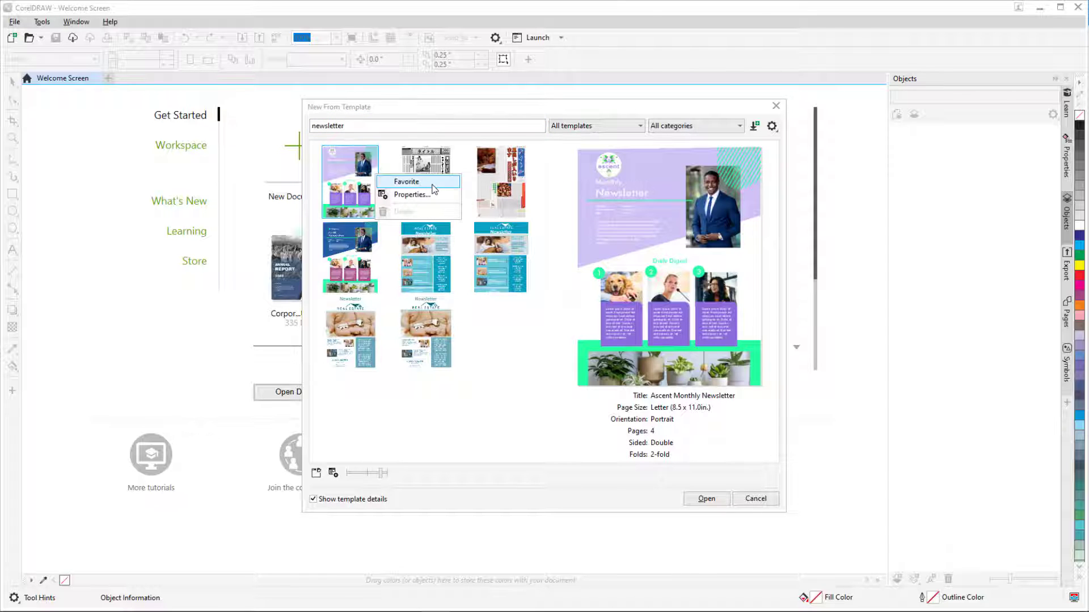
left_click(433, 185)
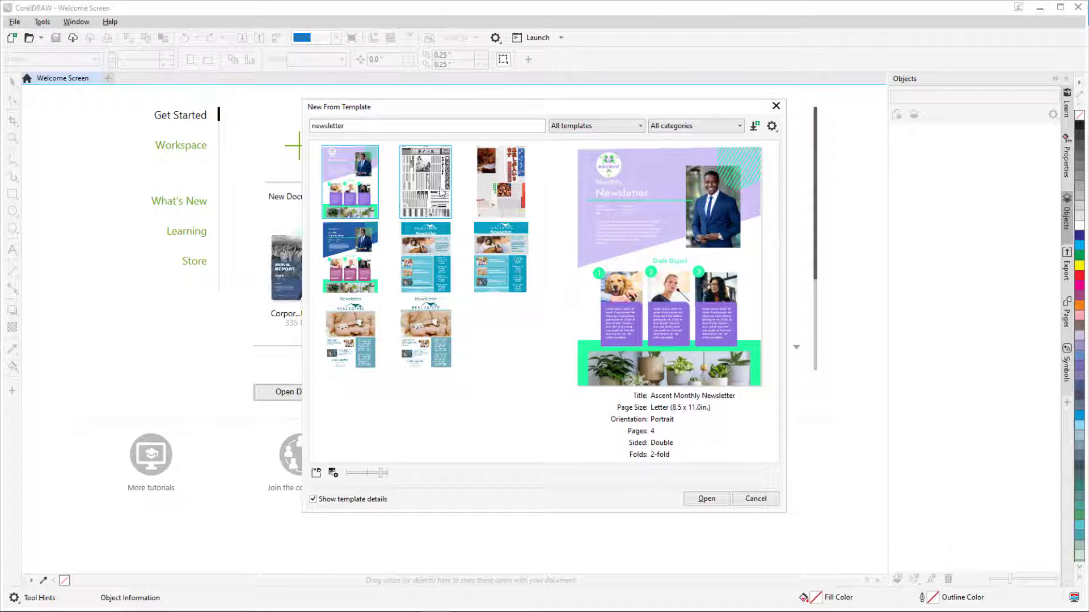
left_click(638, 126)
left_click(614, 153)
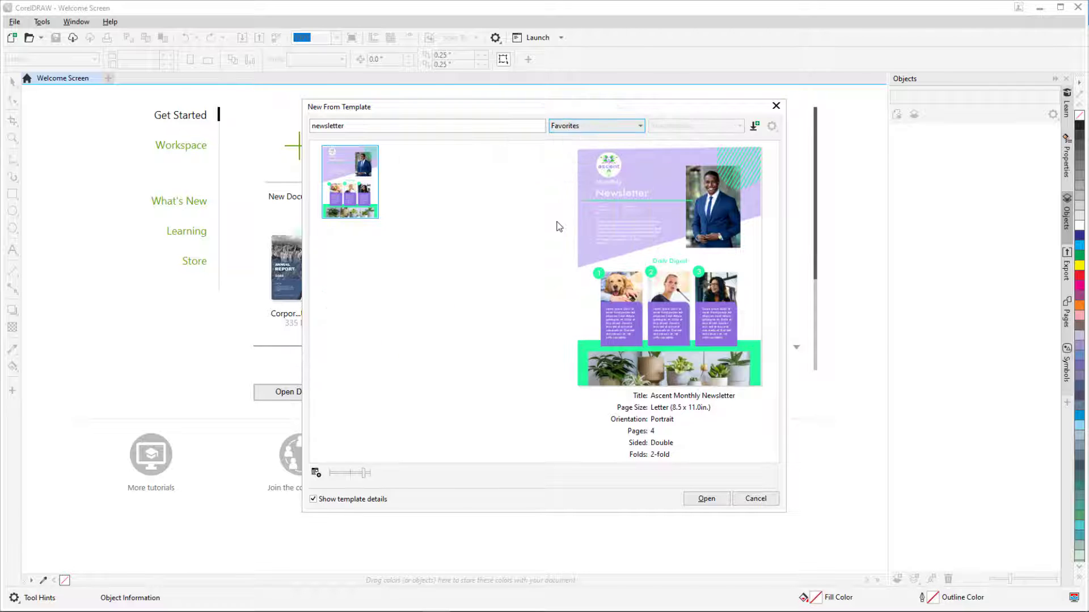
left_click(706, 499)
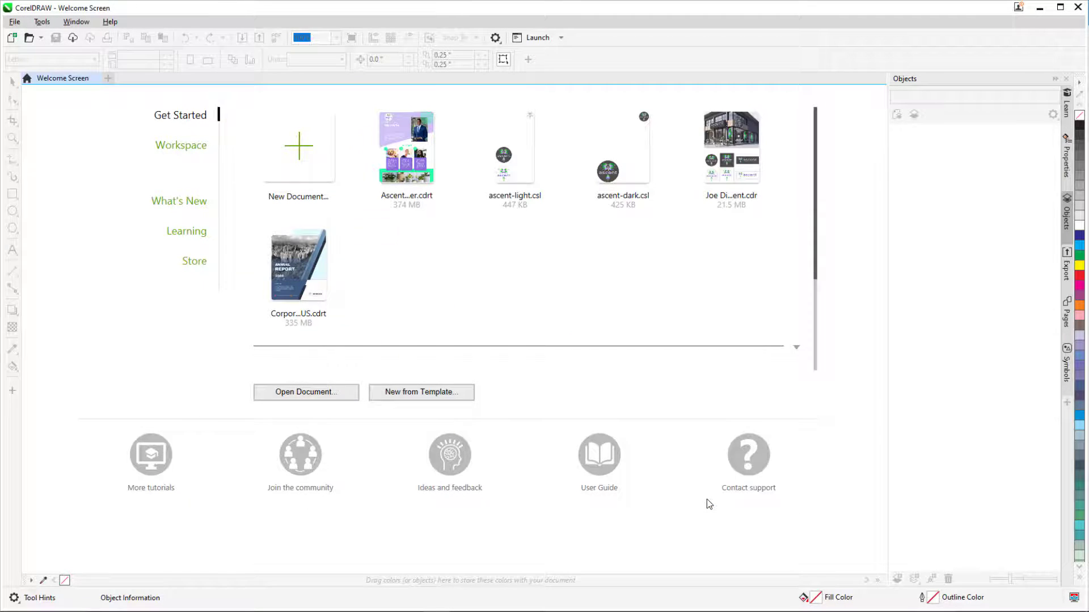
Step: Select the newsletter heading, then swap the newsletter for Product Comparisons.cdr from the Templates folder
scroll(347, 152, "up", 5)
left_click(352, 252)
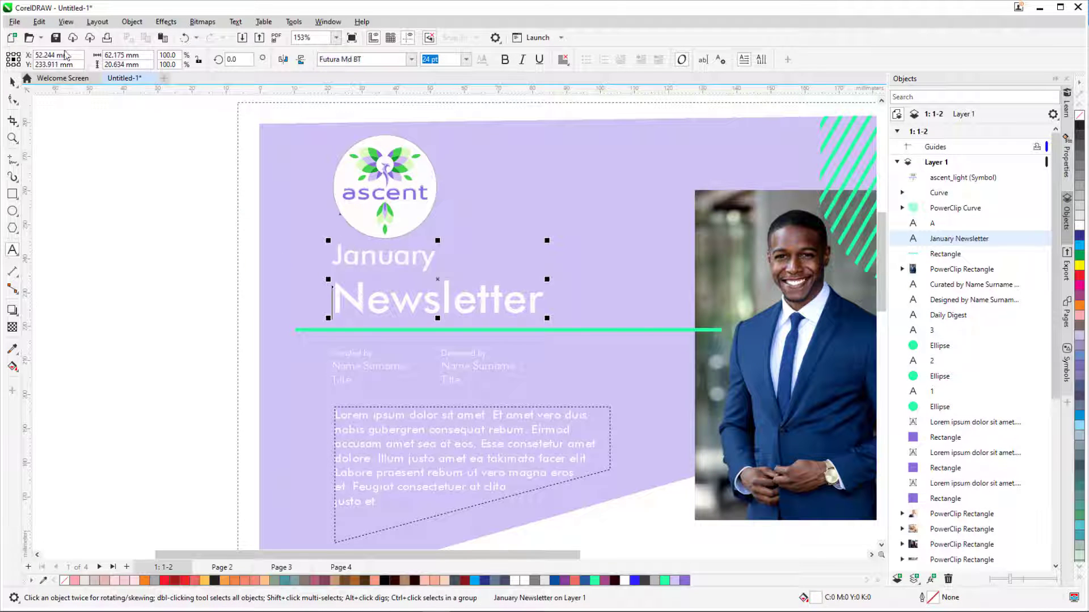
left_click(14, 21)
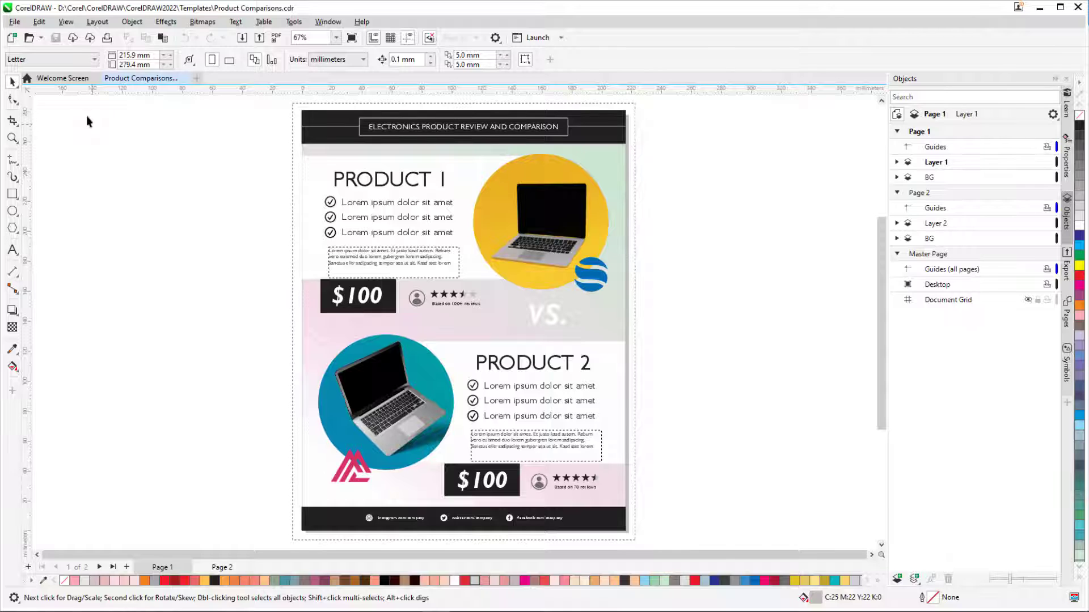
Step: Save Product Comparisons as a template in Templates\Comparisons and accept the default template properties
left_click(15, 23)
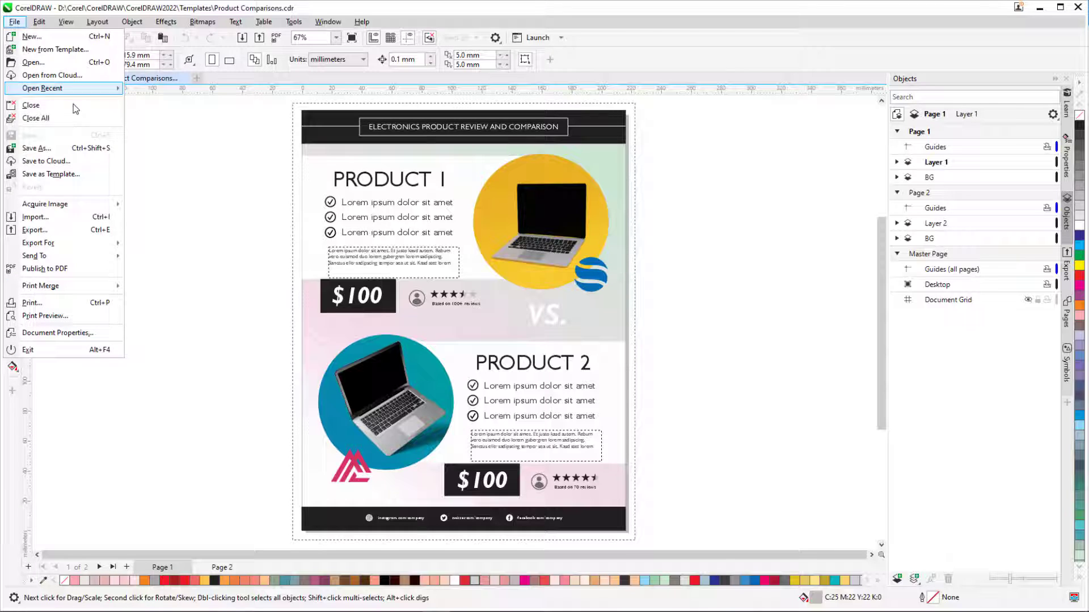
left_click(94, 173)
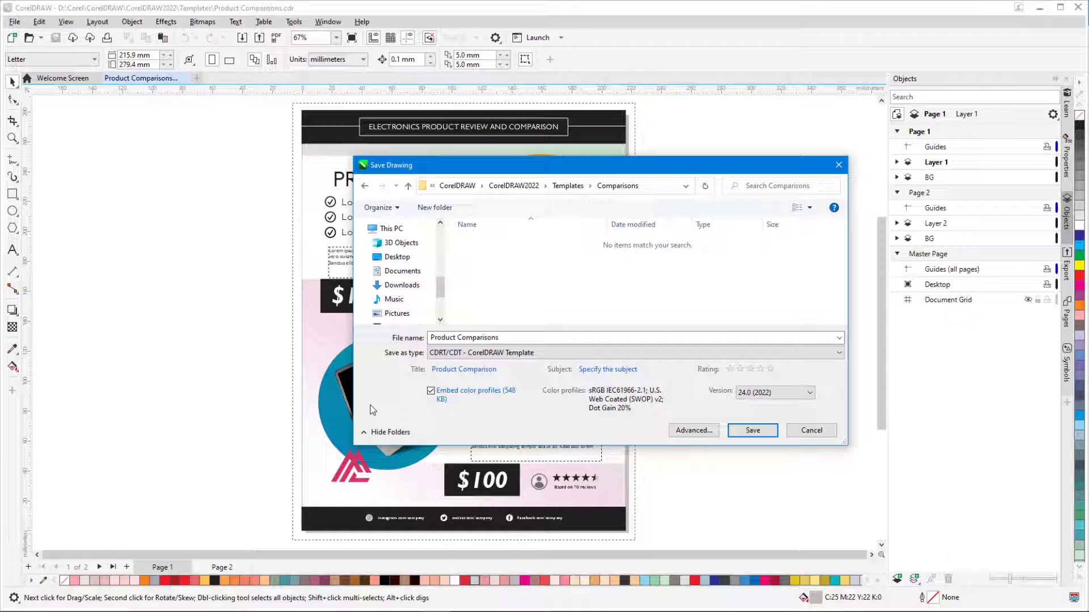
left_click(753, 430)
left_click(567, 378)
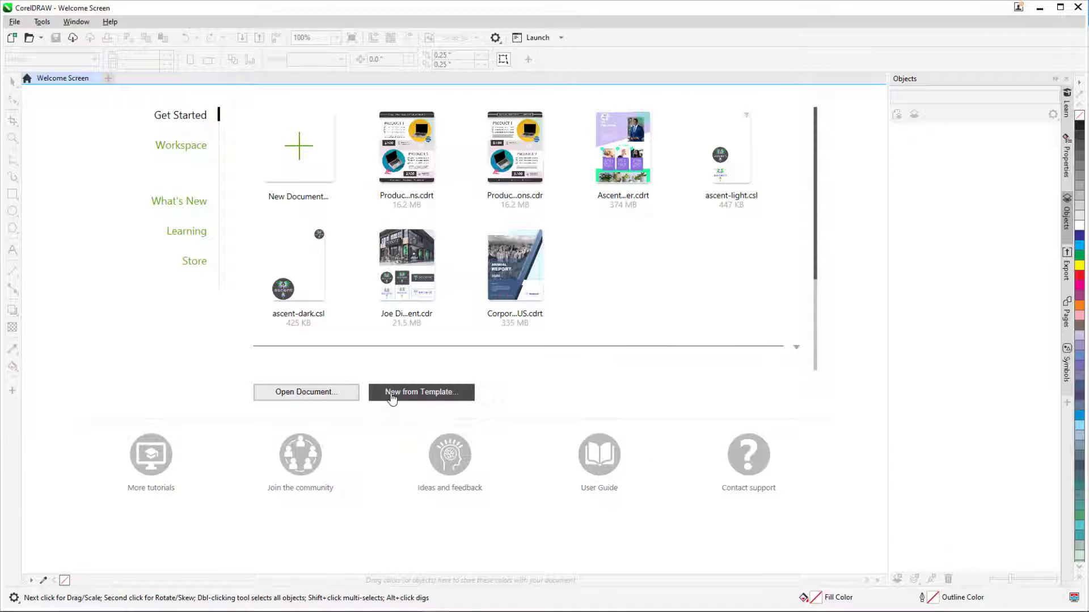
Step: Open New From Template, view its default templates folder on disk, and check the sorting options
left_click(390, 394)
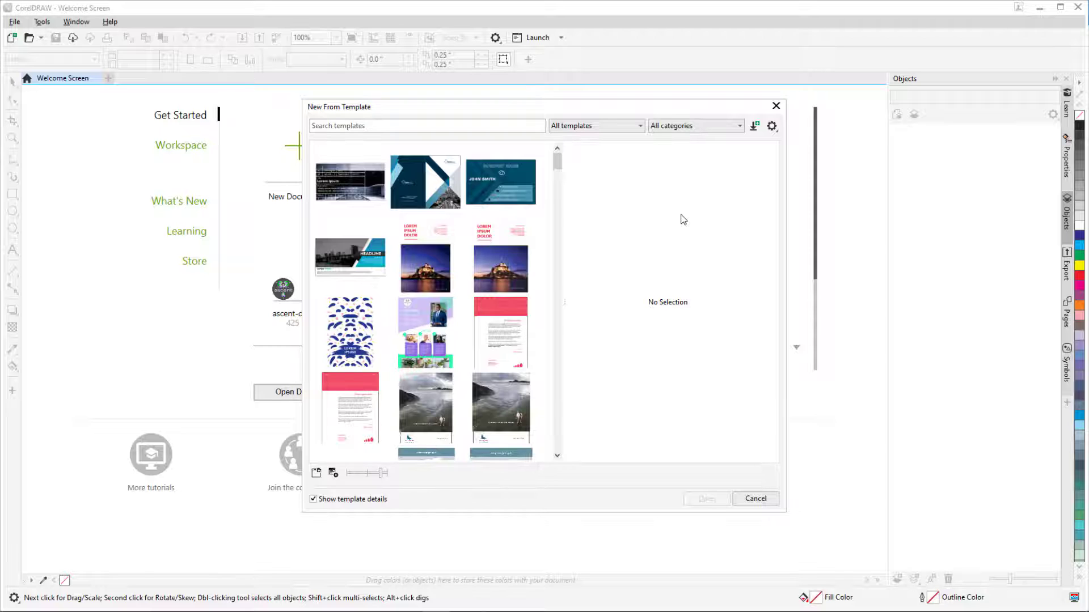
left_click(317, 475)
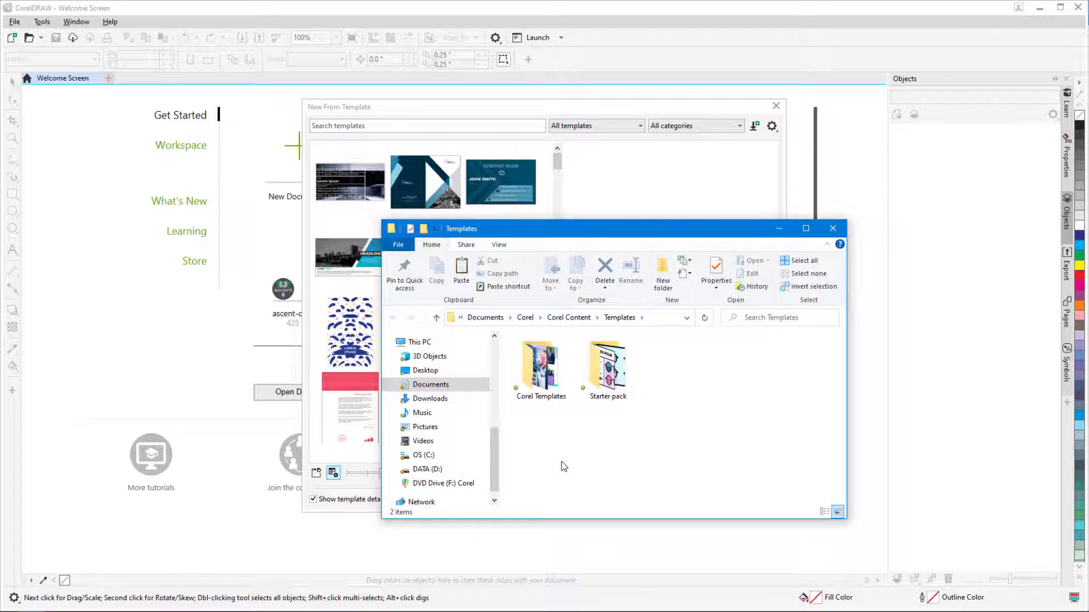
left_click(832, 229)
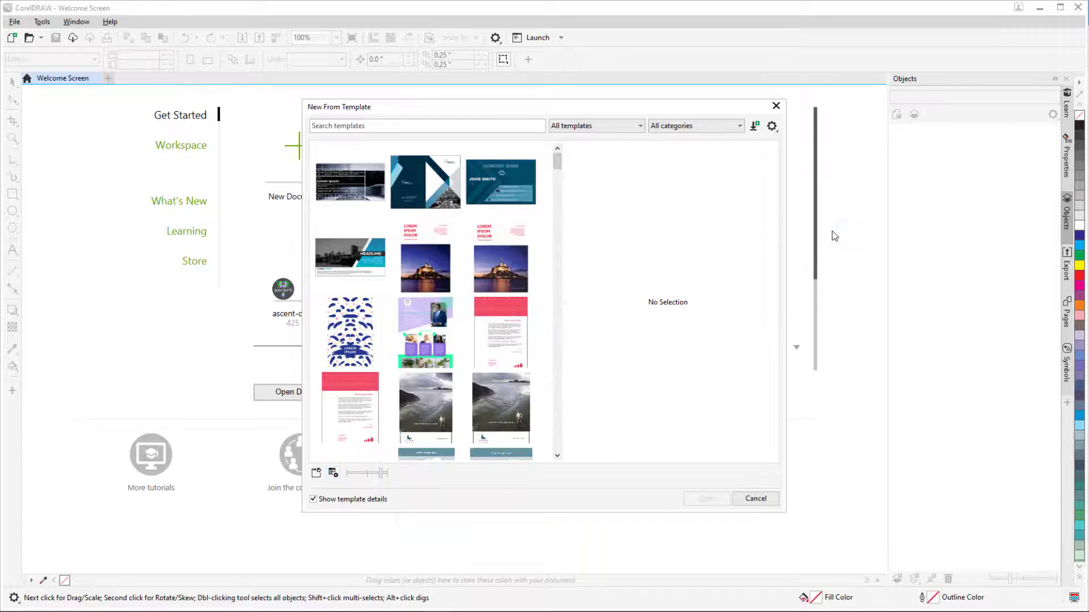
left_click(771, 126)
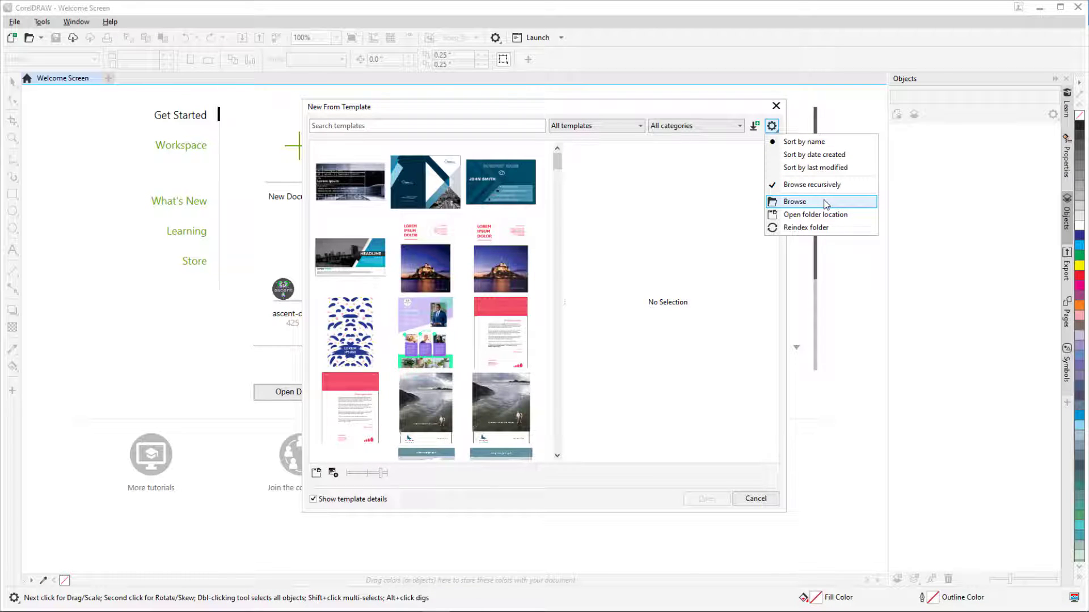
left_click(740, 211)
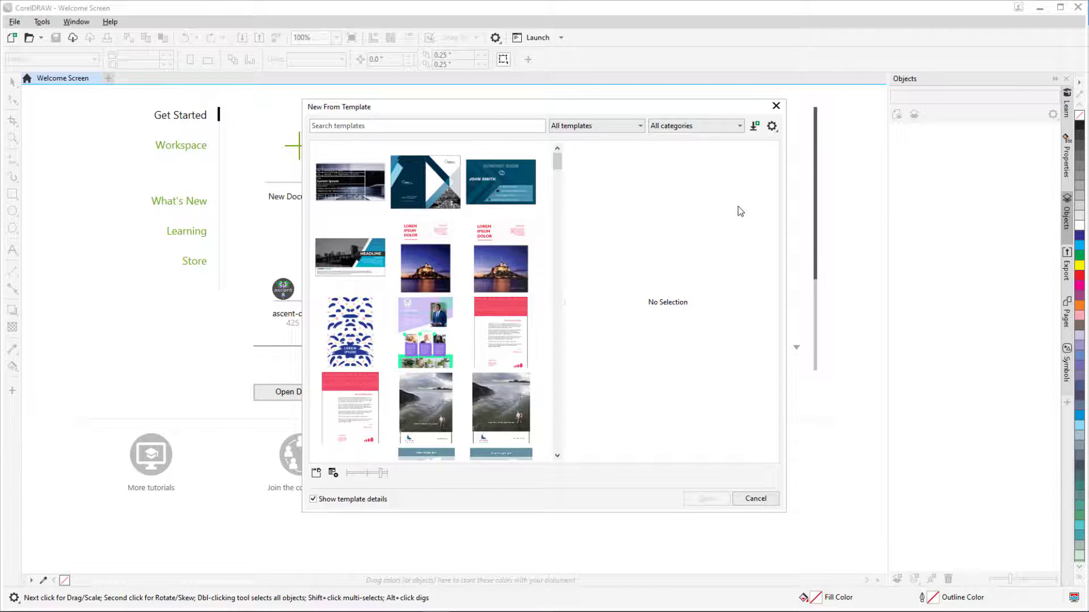
Step: Add the Comparisons folder as a new template library alias
left_click(641, 126)
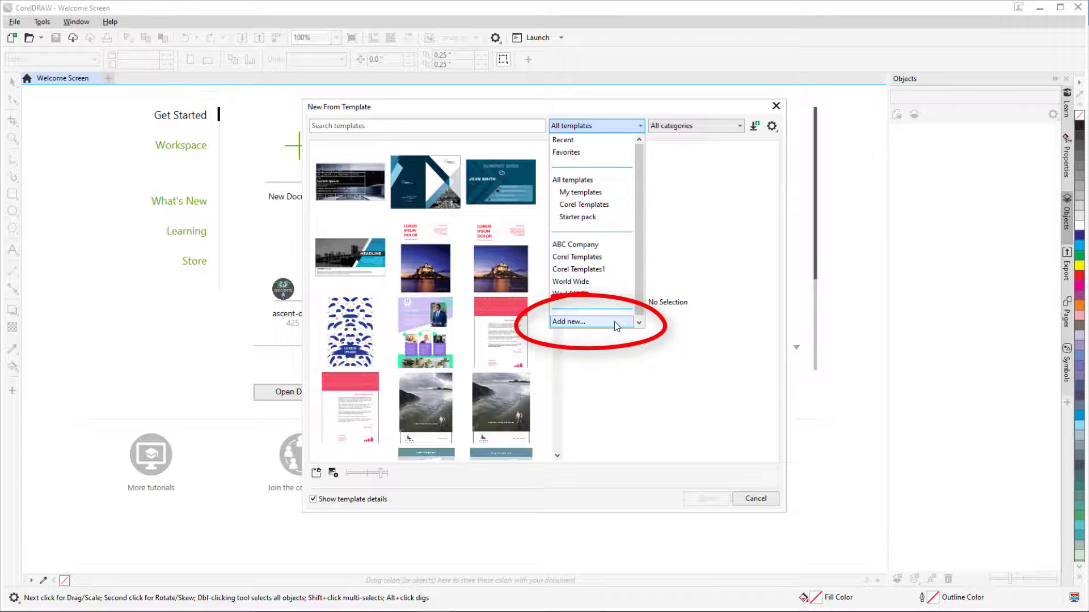
left_click(589, 322)
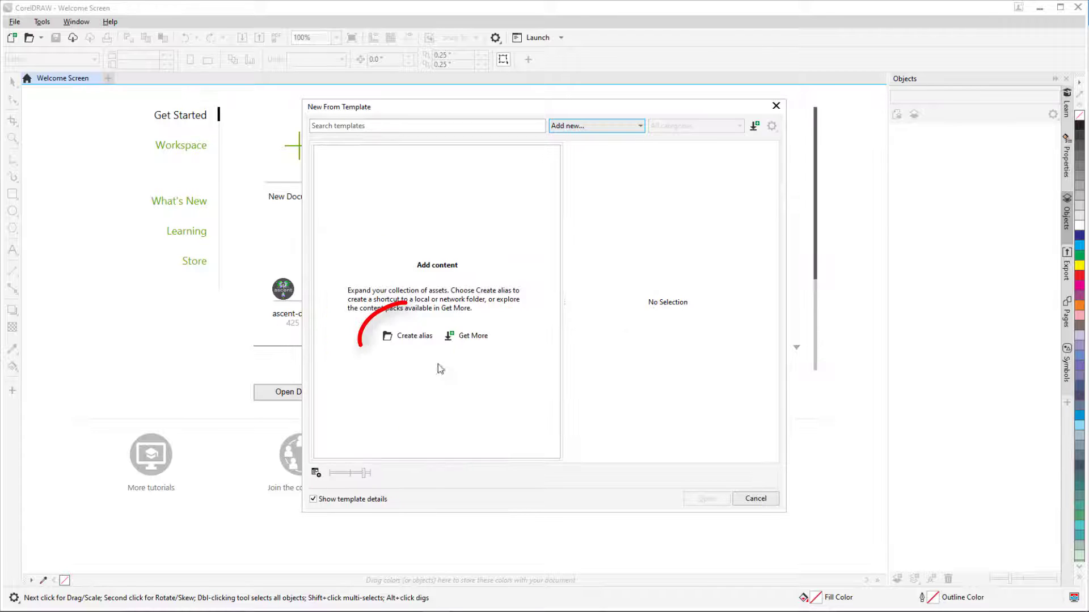
left_click(409, 339)
double_click(544, 279)
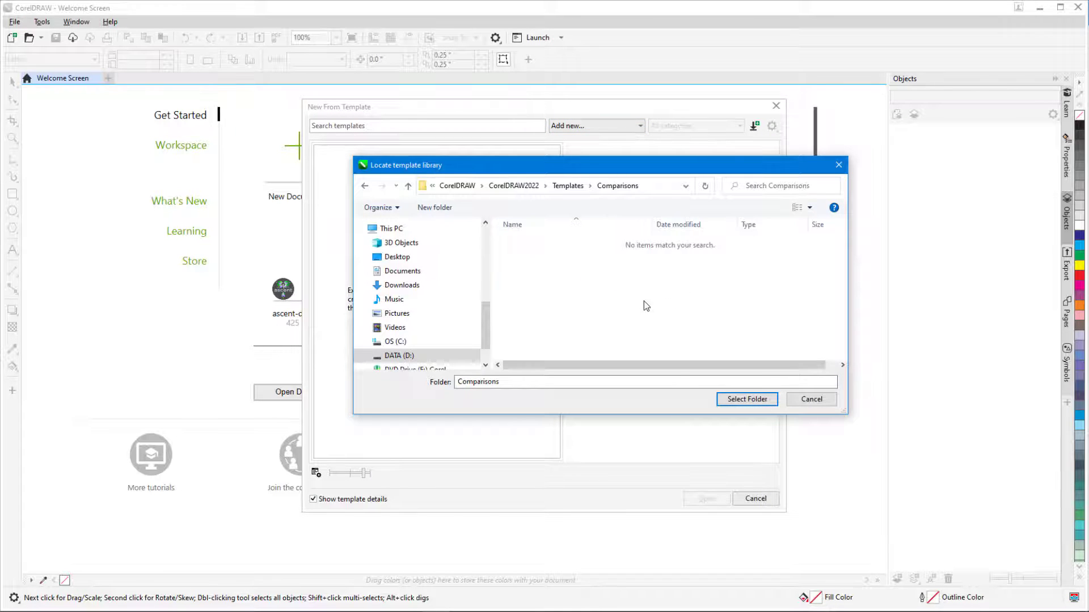
left_click(759, 401)
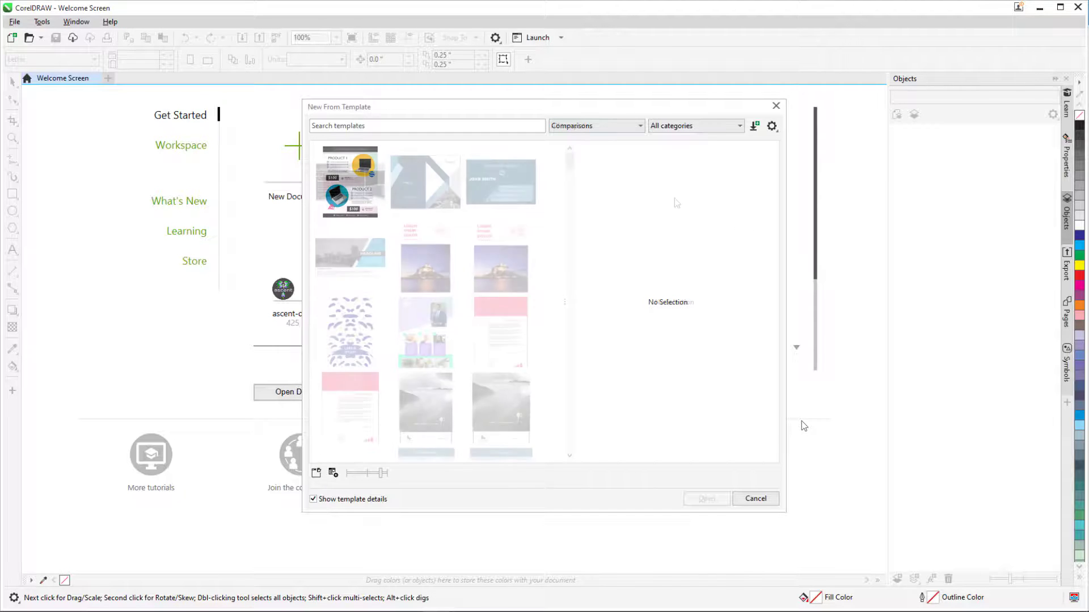
Step: Filter the templates to Comparisons and view the Product Comparisons template's details
left_click(641, 127)
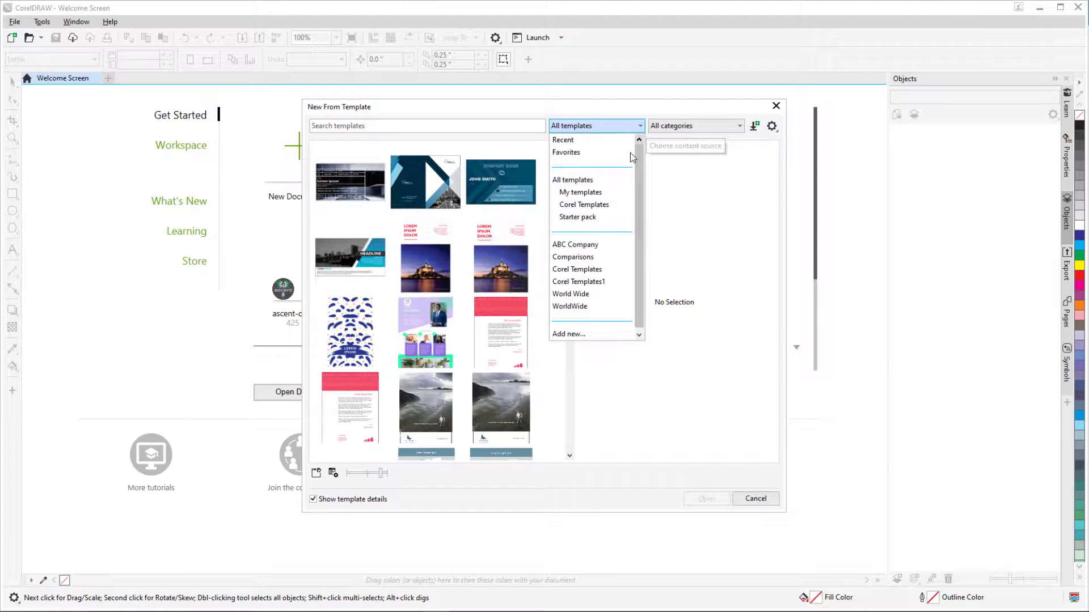
left_click(604, 257)
left_click(349, 211)
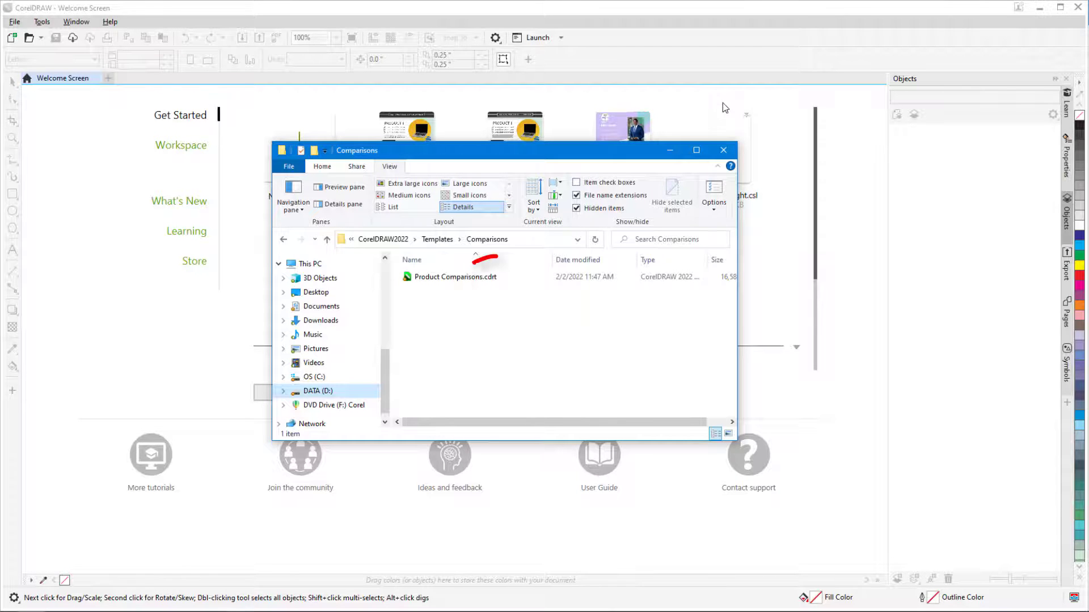
Step: Open Product Comparisons.cdrt as a new document from the template, keeping its contents
left_click(723, 150)
left_click(15, 22)
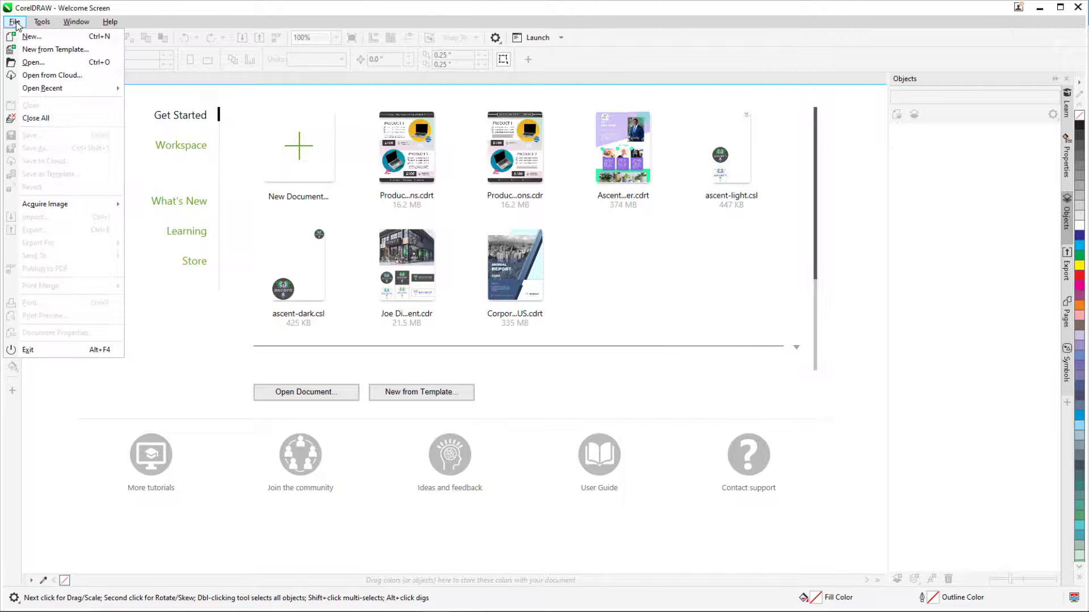
left_click(61, 64)
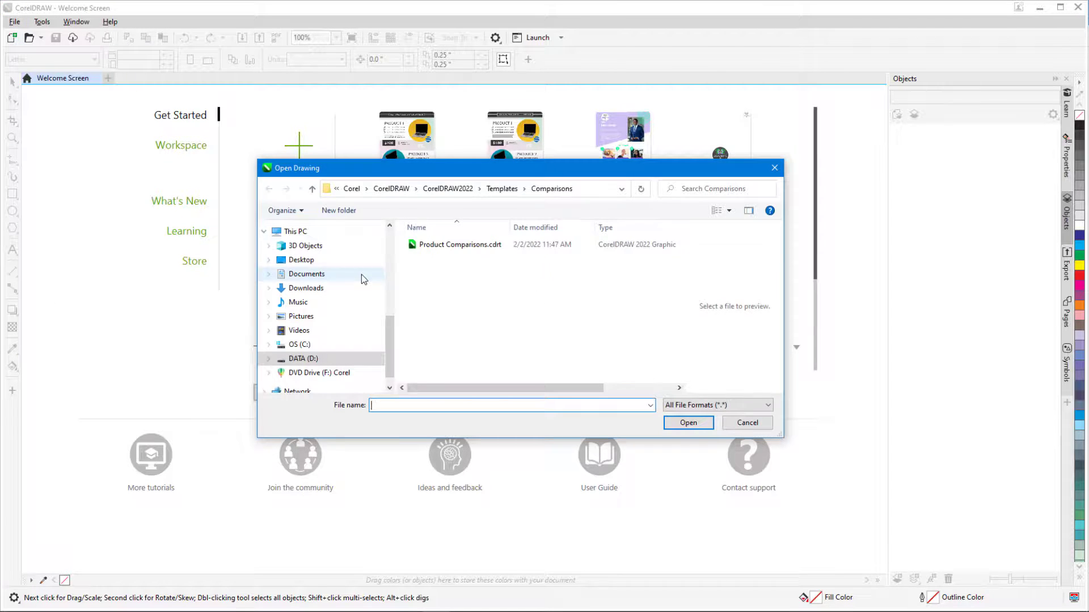
left_click(460, 245)
left_click(683, 448)
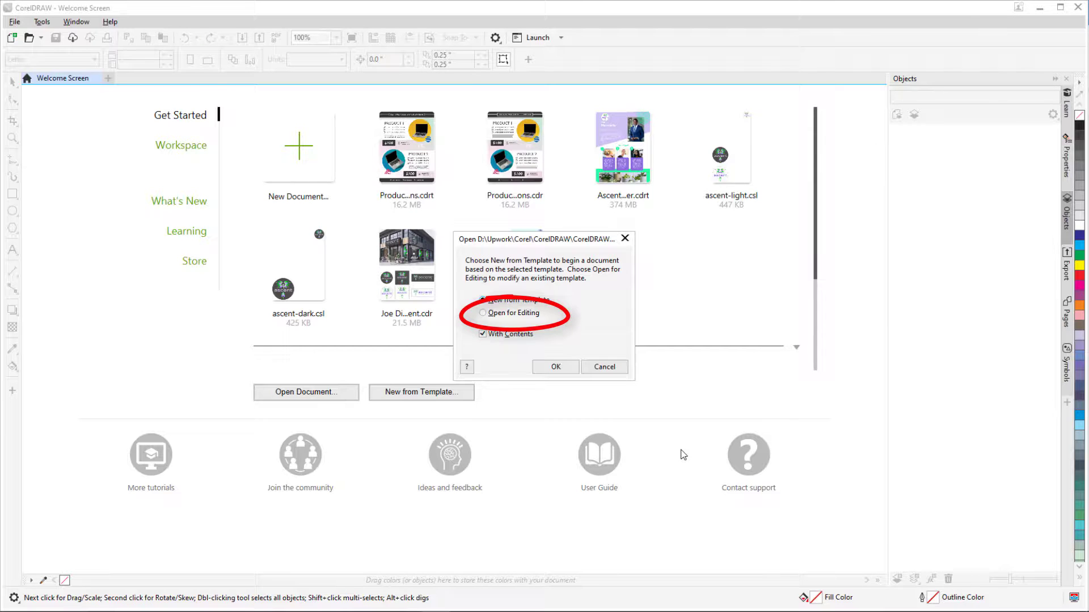
left_click(556, 367)
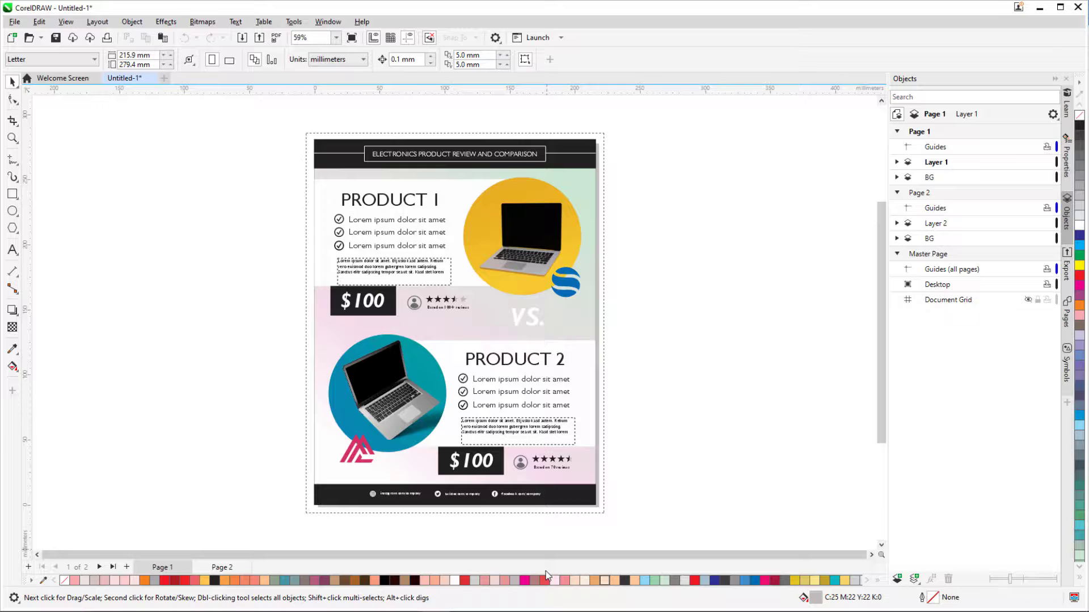